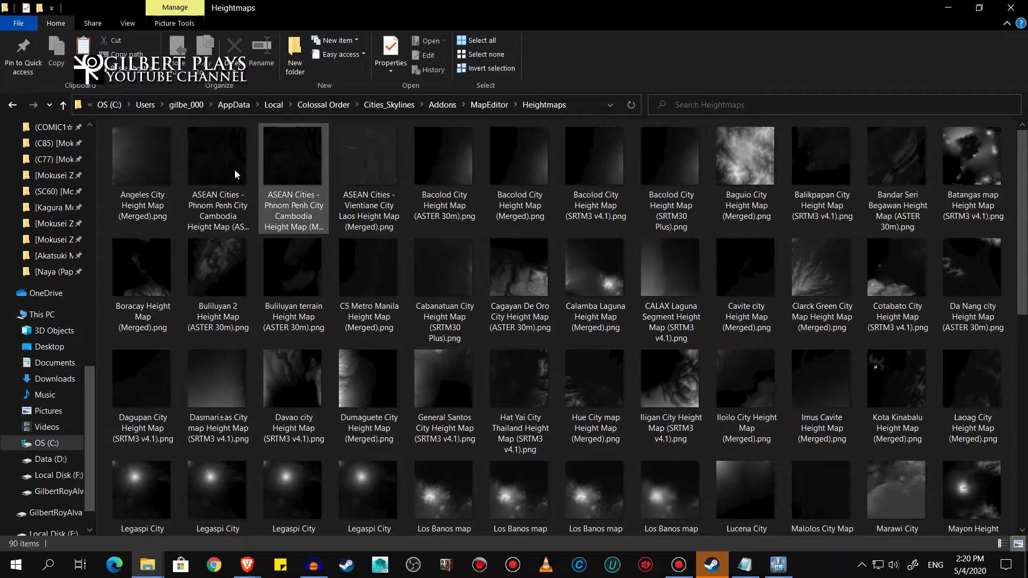
Switch to the Cities: Skylines map editor, start the heightmap import and preview both "ASEAN Cities - Phnom Penh City" heightmaps.
{"action": "left_click", "coordinate": [948, 8]}
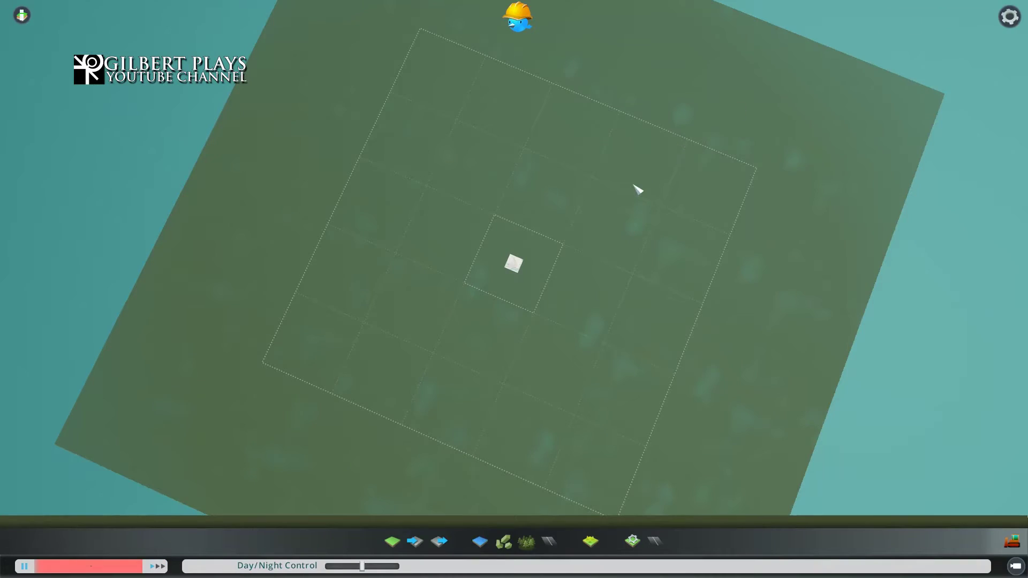
{"action": "left_click", "coordinate": [415, 542]}
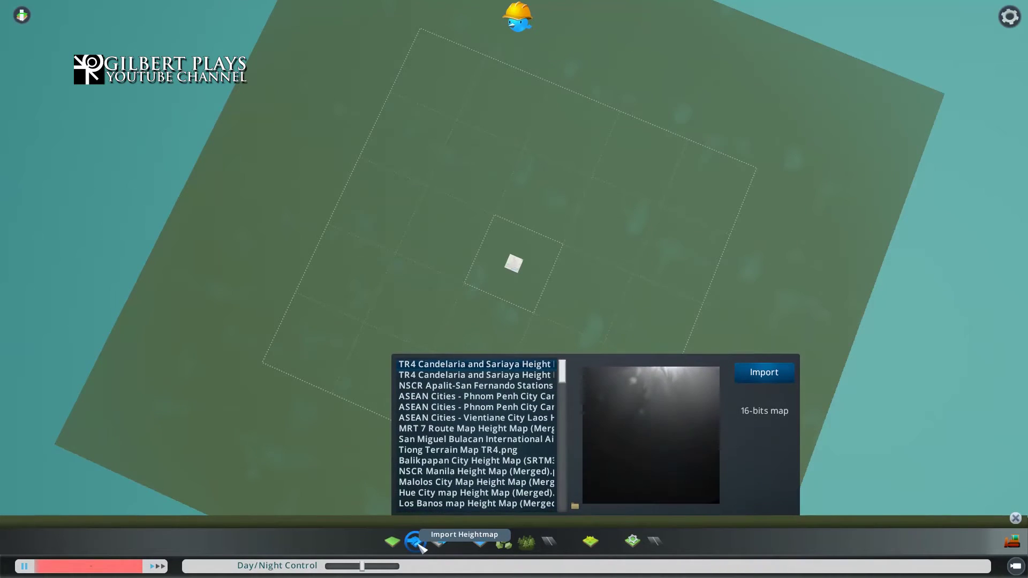
{"action": "left_click", "coordinate": [465, 408]}
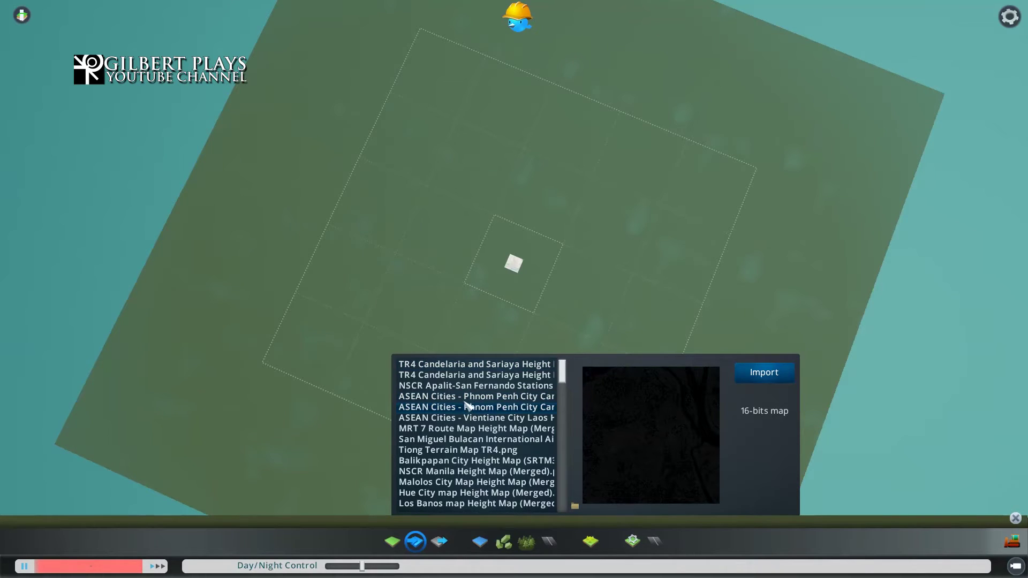
{"action": "left_click", "coordinate": [466, 399]}
Browse the available heightmaps and import the first listed "ASEAN Cities - Phnom Penh City" one.
{"action": "left_click_drag", "start_coordinate": [281, 295], "coordinate": [512, 296]}
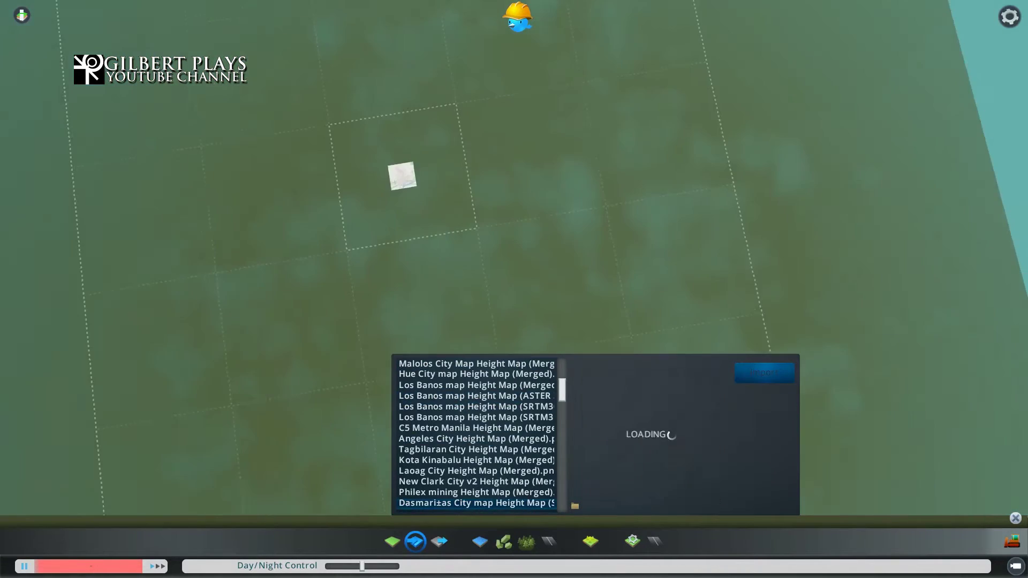
{"action": "scroll", "coordinate": [518, 294], "scroll_direction": "down", "scroll_amount": 5}
{"action": "left_click", "coordinate": [526, 396]}
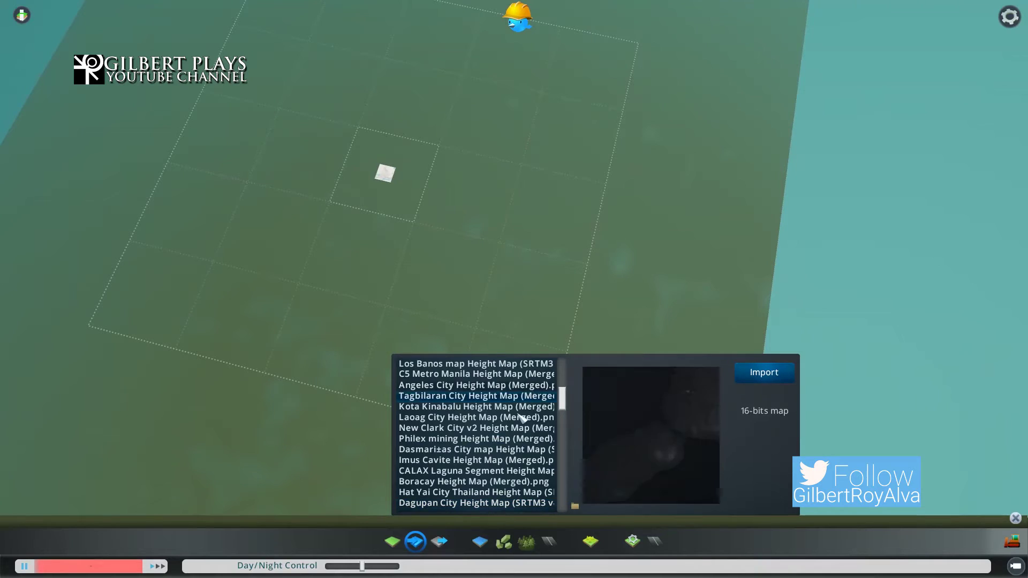
{"action": "scroll", "coordinate": [522, 418], "scroll_direction": "up", "scroll_amount": 13}
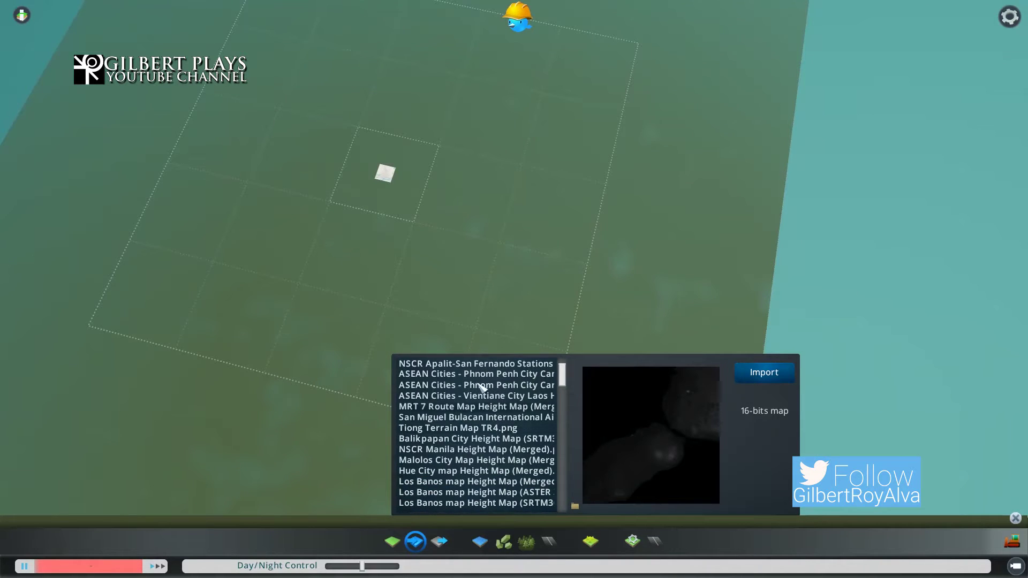
{"action": "scroll", "coordinate": [482, 387], "scroll_direction": "up", "scroll_amount": 2}
{"action": "left_click", "coordinate": [486, 396]}
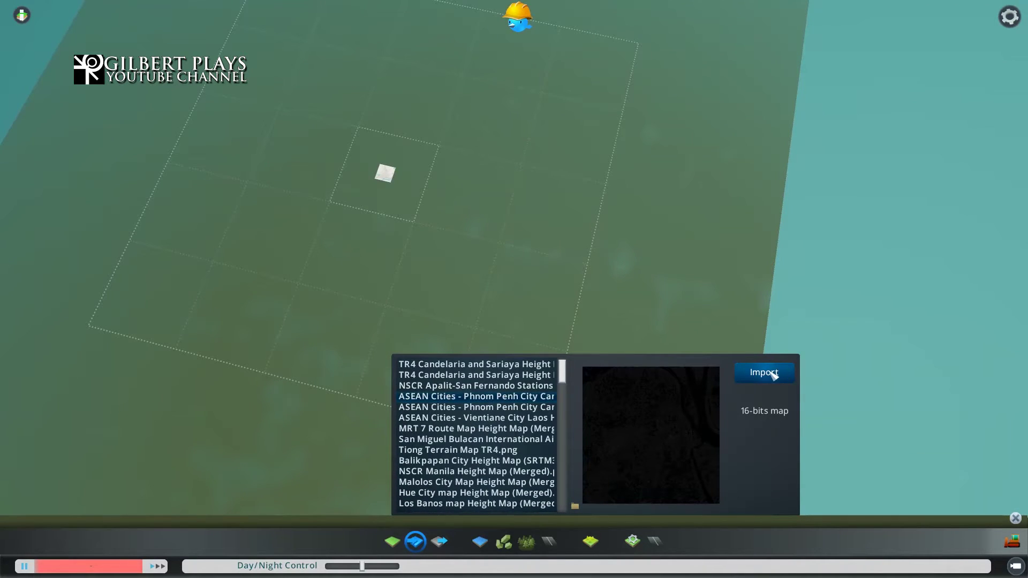
{"action": "left_click", "coordinate": [773, 375]}
Inspect the terrain, importing the second Phnom Penh heightmap and the first one again to compare the two.
{"action": "scroll", "coordinate": [523, 303], "scroll_direction": "down", "scroll_amount": 5}
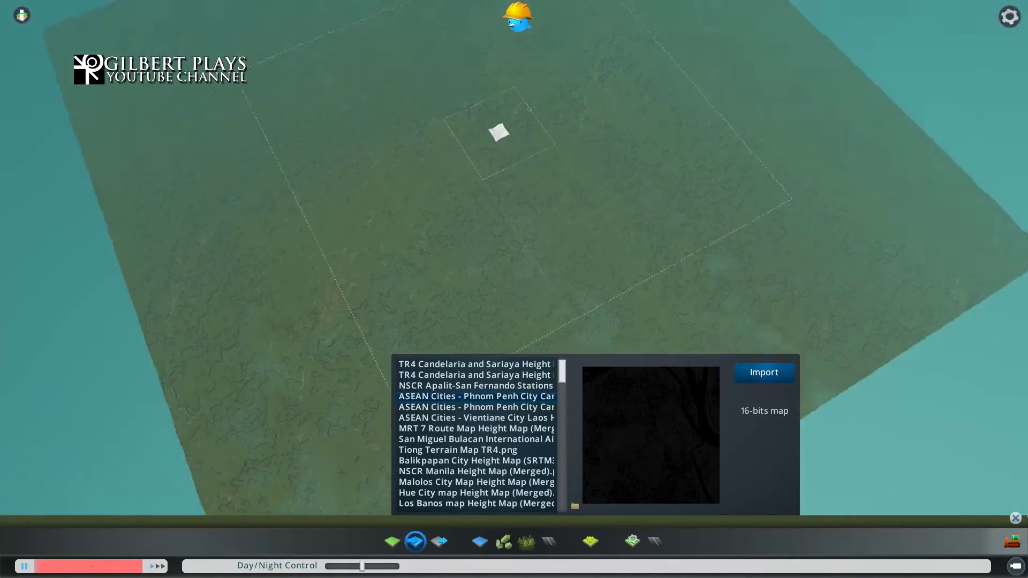
{"action": "scroll", "coordinate": [523, 303], "scroll_direction": "up", "scroll_amount": 10}
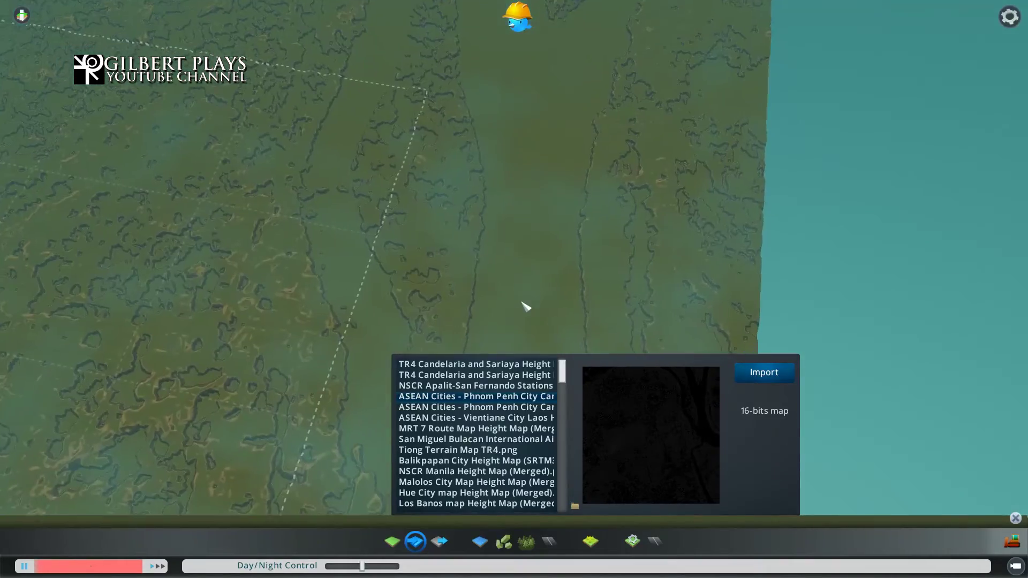
{"action": "scroll", "coordinate": [522, 303], "scroll_direction": "up", "scroll_amount": 5}
{"action": "left_click_drag", "start_coordinate": [523, 303], "coordinate": [516, 290]}
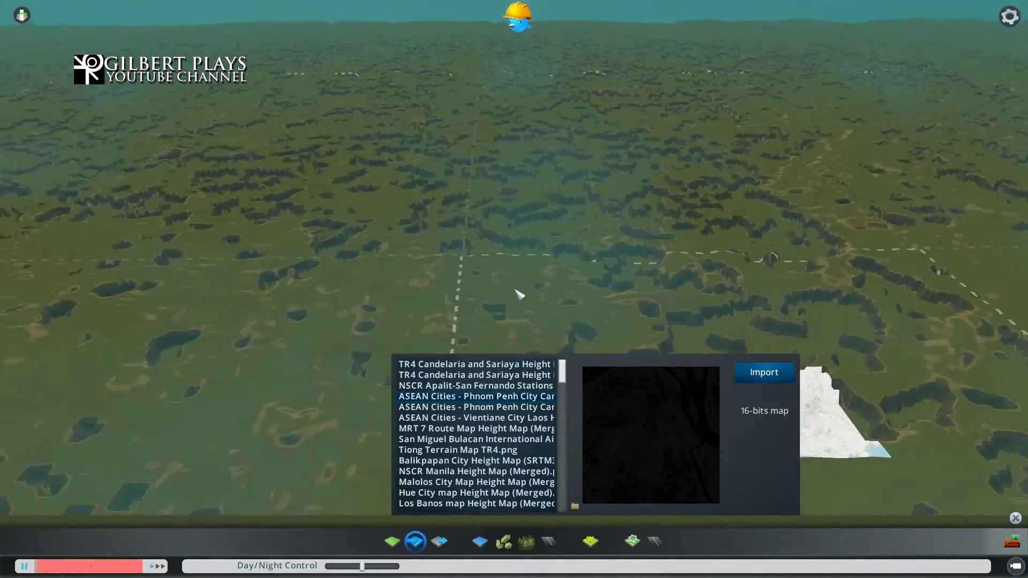
{"action": "scroll", "coordinate": [520, 294], "scroll_direction": "down", "scroll_amount": 10}
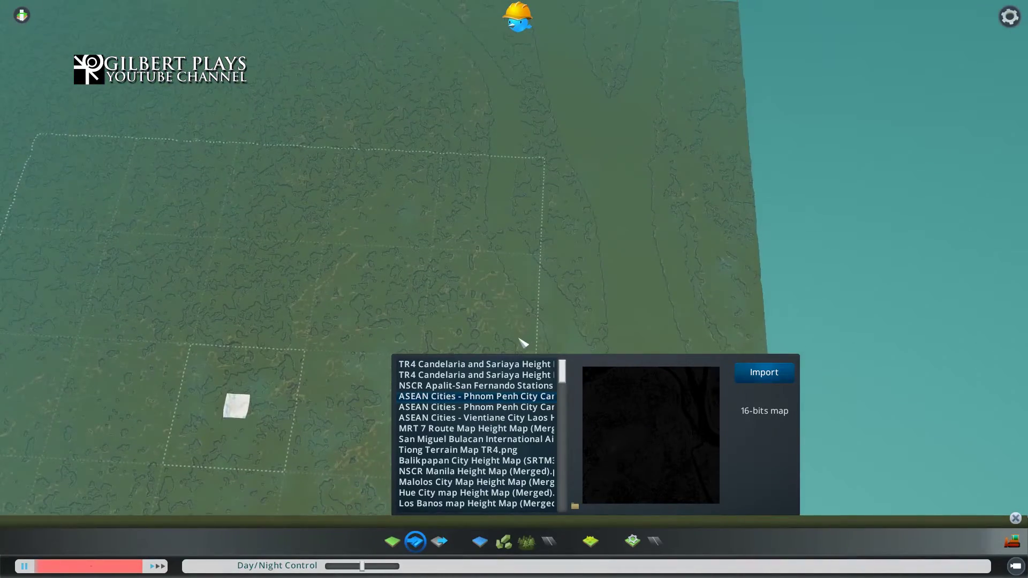
{"action": "left_click", "coordinate": [500, 408]}
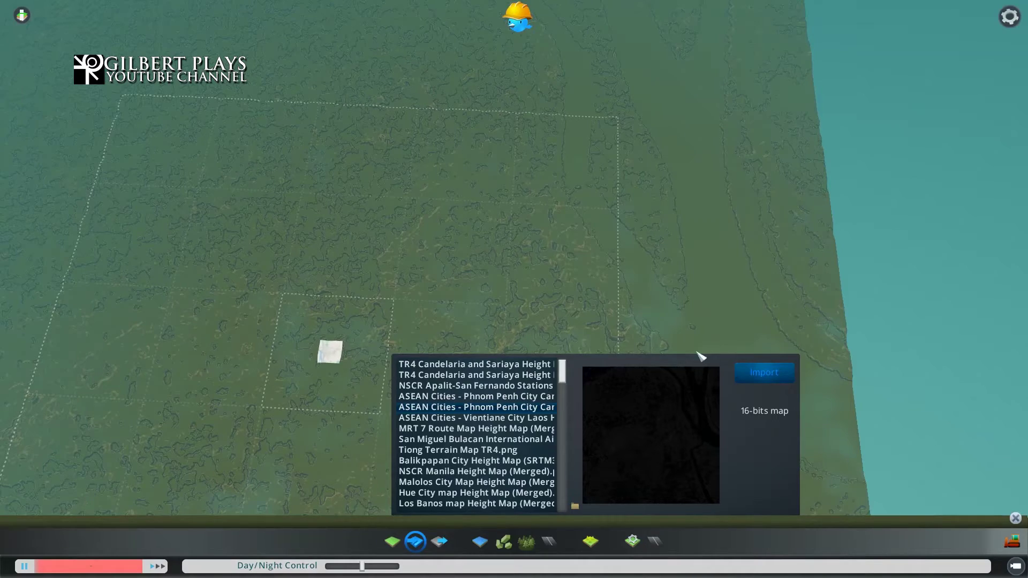
{"action": "scroll", "coordinate": [545, 287], "scroll_direction": "up", "scroll_amount": 5}
{"action": "scroll", "coordinate": [509, 305], "scroll_direction": "down", "scroll_amount": 5}
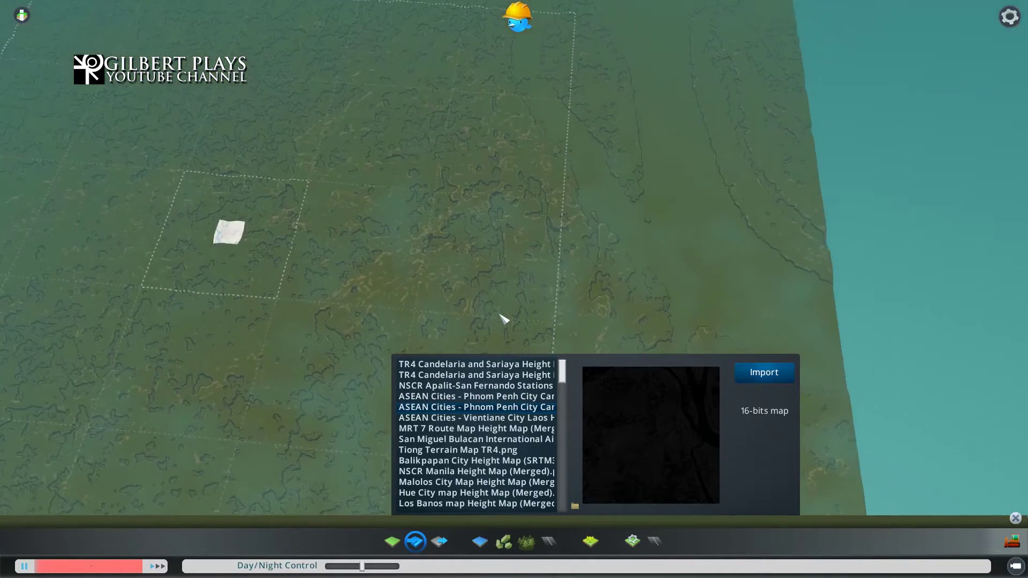
{"action": "left_click", "coordinate": [472, 396]}
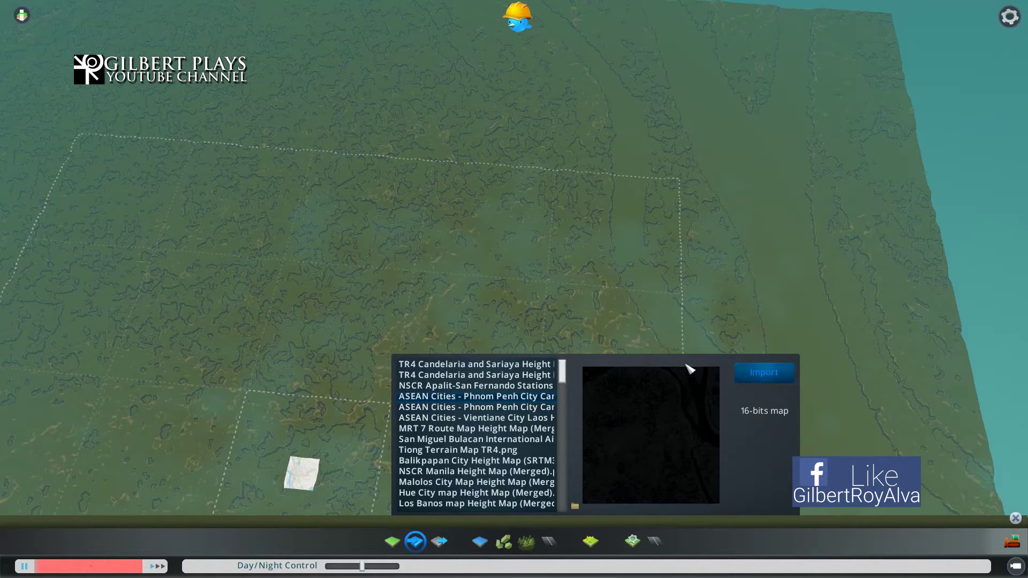
Import the second listed "ASEAN Cities - Phnom Penh City" heightmap and close the heightmap import.
{"action": "left_click", "coordinate": [522, 407]}
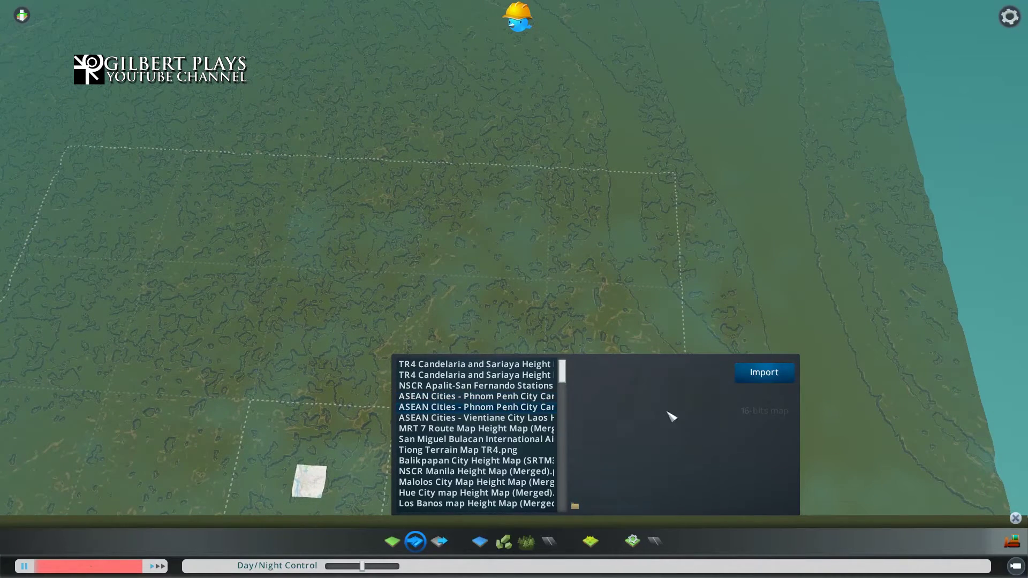
{"action": "left_click", "coordinate": [765, 373]}
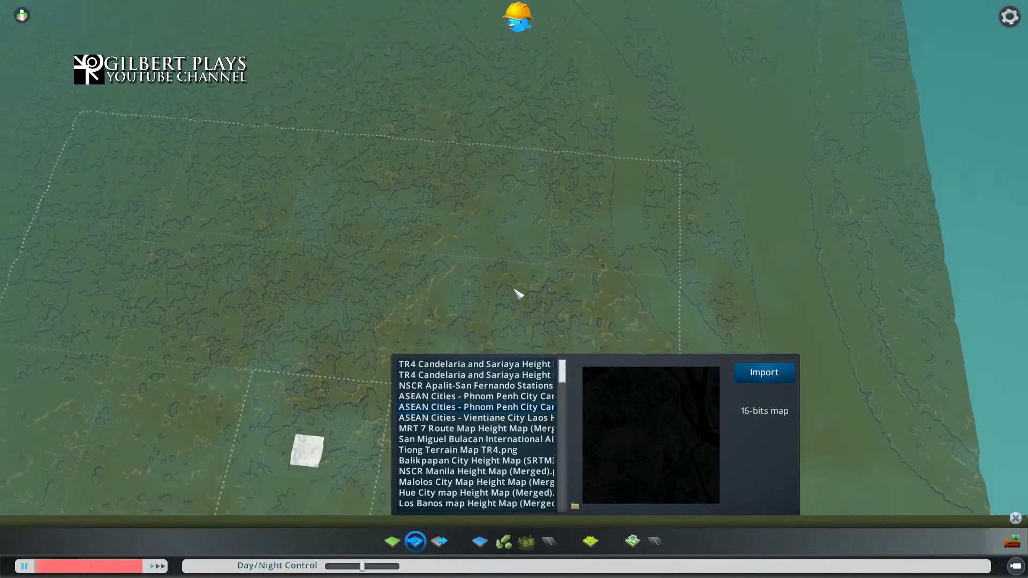
{"action": "scroll", "coordinate": [517, 294], "scroll_direction": "down", "scroll_amount": 10}
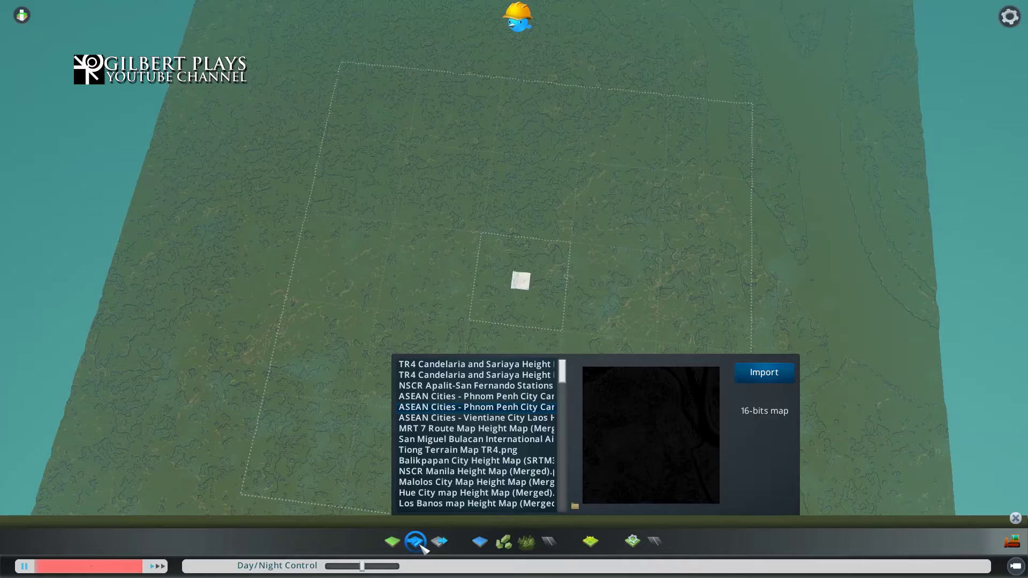
{"action": "left_click", "coordinate": [415, 542]}
Scale up the Phnom Penh map image overlay until it extends slightly beyond the border of the central tile.
{"action": "scroll", "coordinate": [482, 336], "scroll_direction": "up", "scroll_amount": 8}
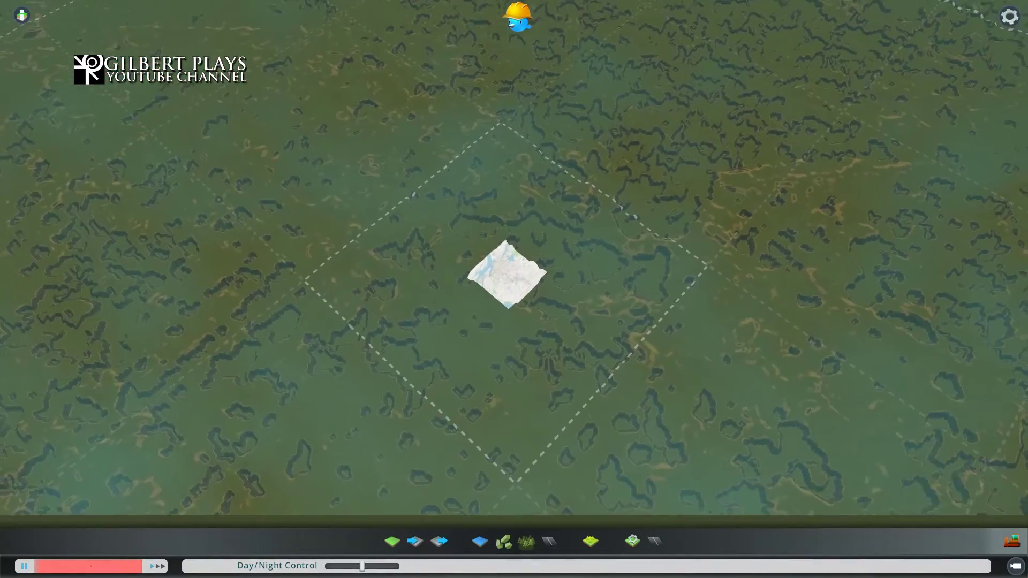
{"action": "left_click_drag", "start_coordinate": [488, 293], "coordinate": [519, 292]}
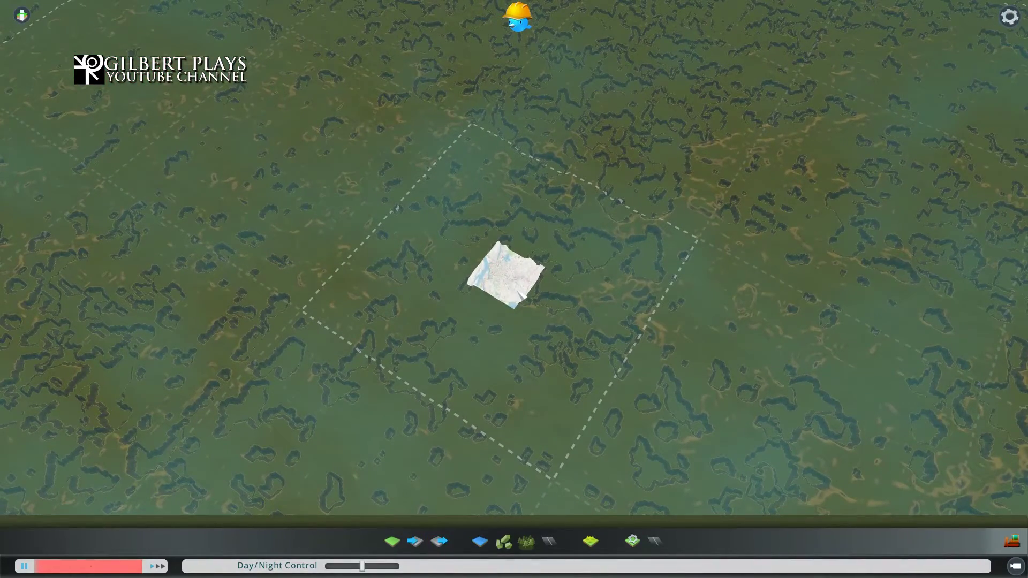
{"action": "key", "text": "equal"}
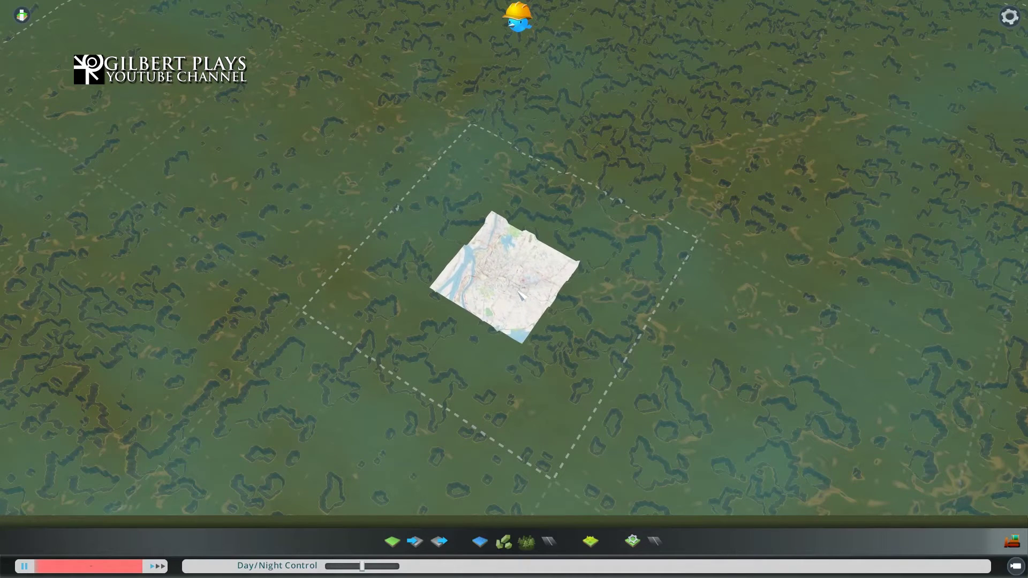
{"action": "key", "text": "Page_Up"}
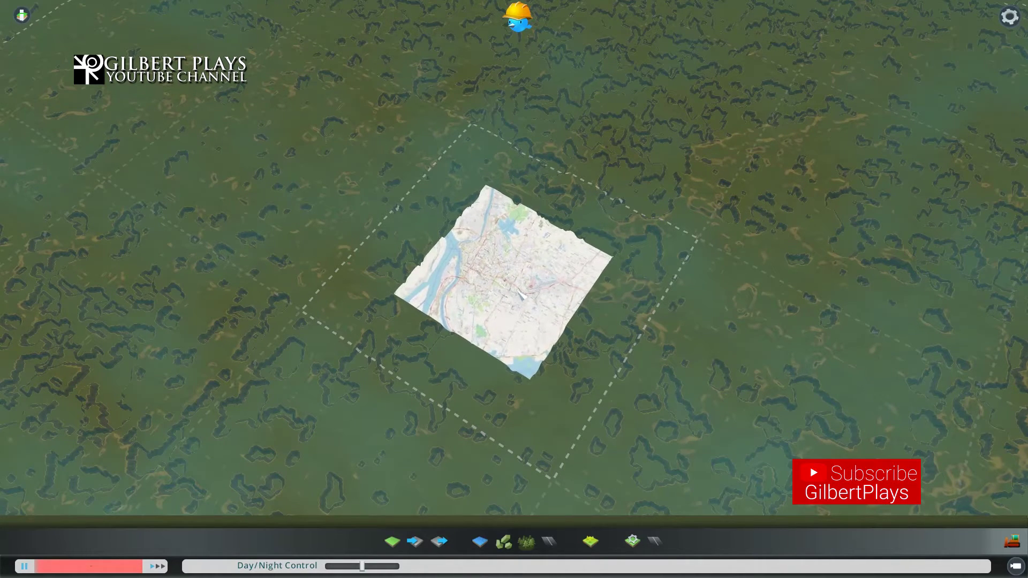
{"action": "key", "text": "Page_Up"}
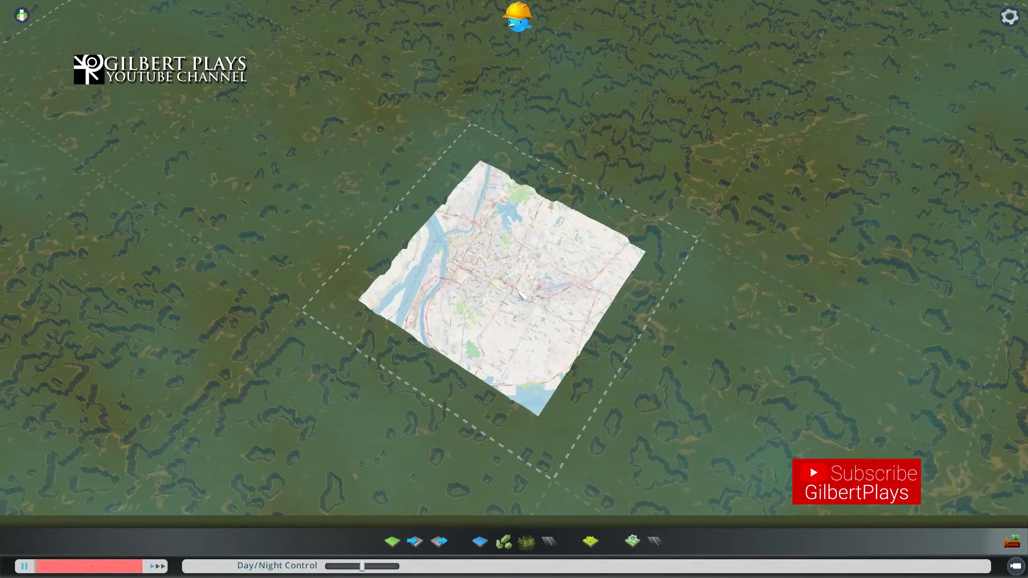
{"action": "key", "text": "Page_Up"}
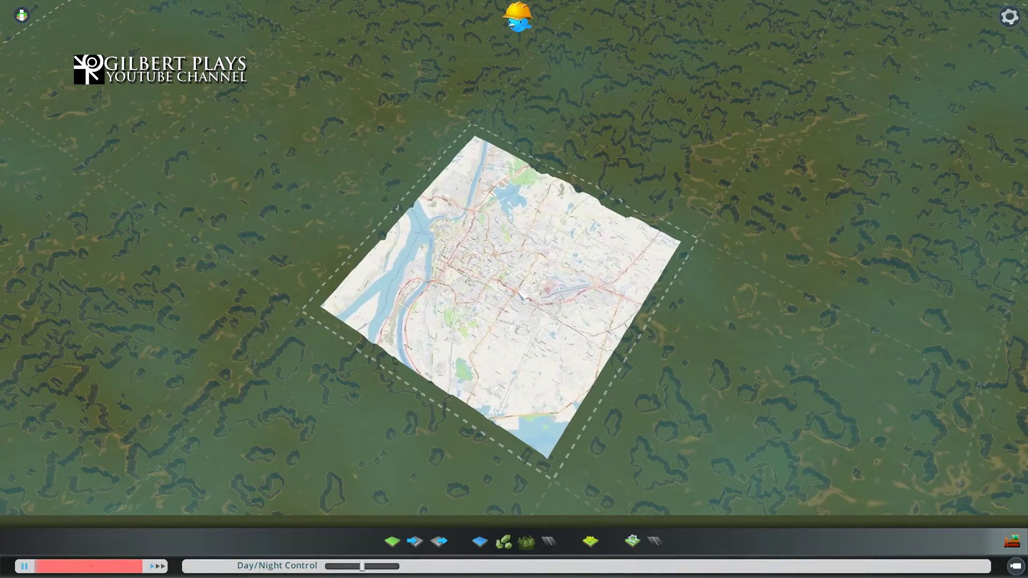
{"action": "key", "text": "Page_Up"}
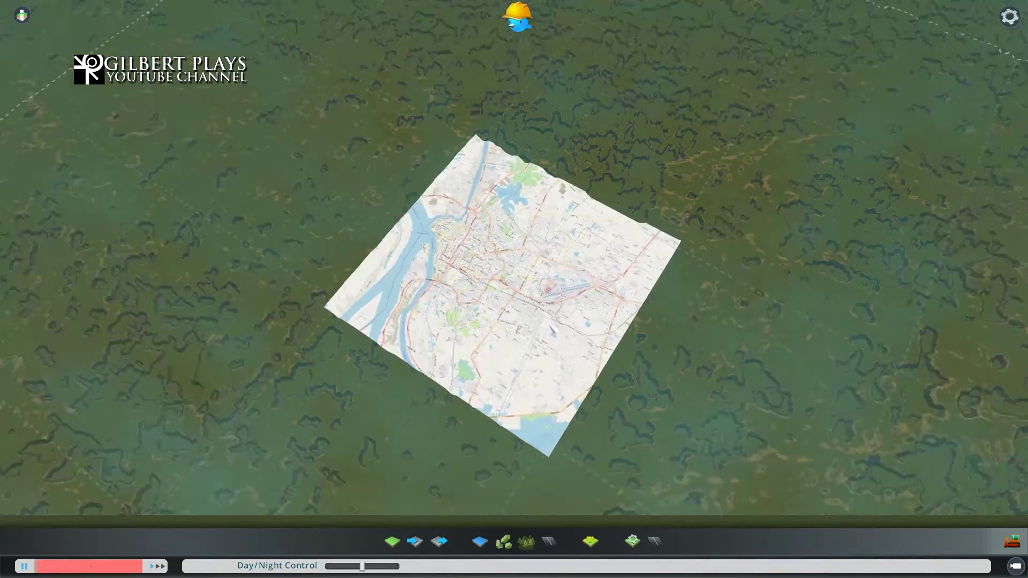
{"action": "scroll", "coordinate": [553, 329], "scroll_direction": "down", "scroll_amount": 10}
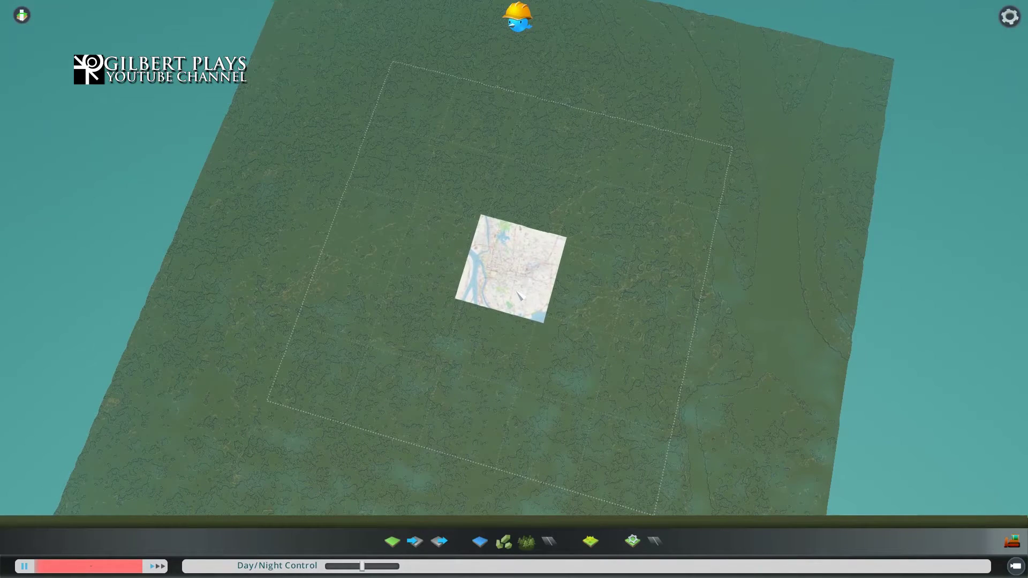
{"action": "key", "text": "Page_Up"}
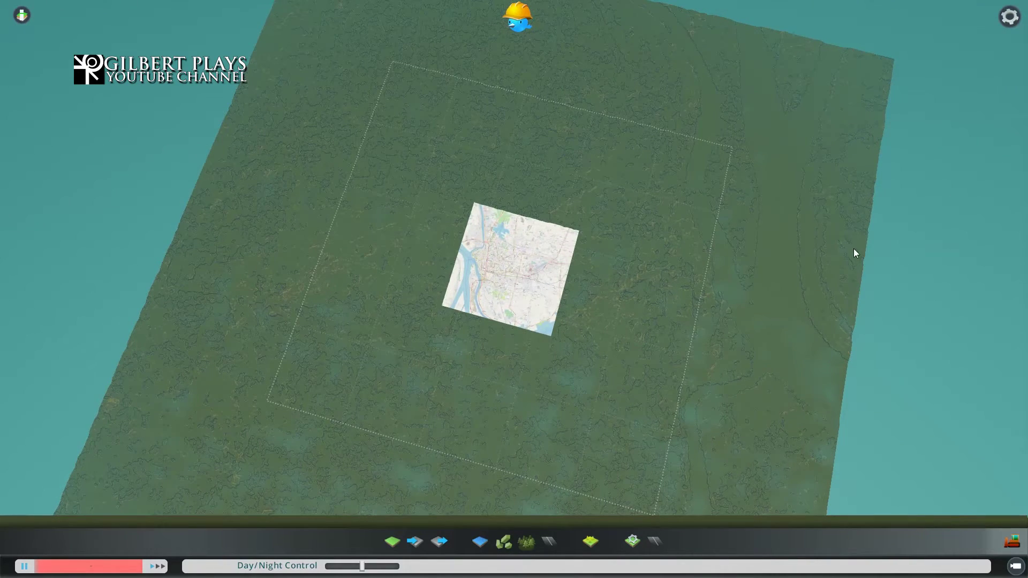
Switch to the browser and read the Image Overlay mod's description, features and controls on its Steam Workshop page.
{"action": "left_click_drag", "start_coordinate": [854, 249], "coordinate": [285, 0]}
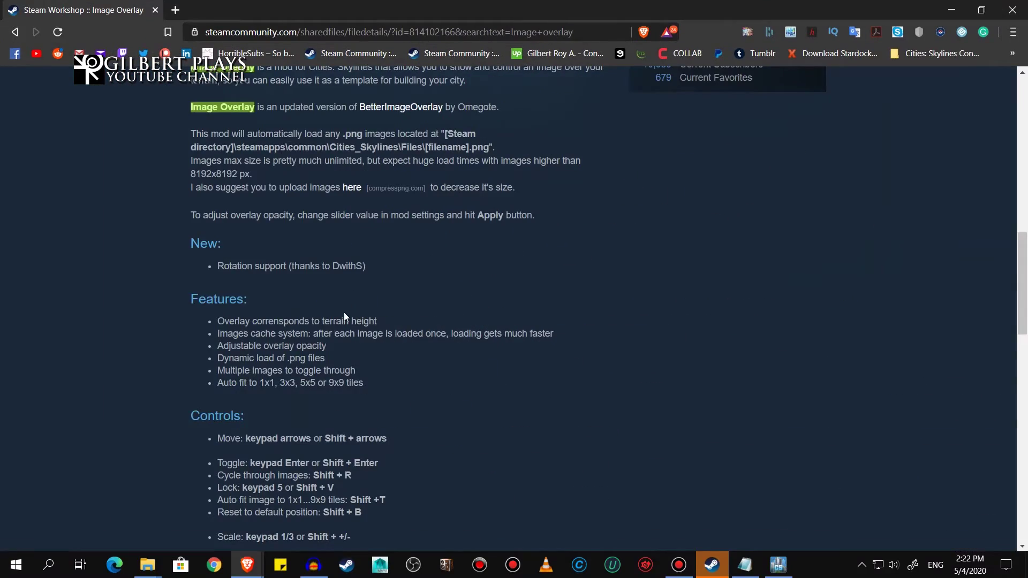
{"action": "scroll", "coordinate": [344, 313], "scroll_direction": "up", "scroll_amount": 3}
{"action": "scroll", "coordinate": [221, 87], "scroll_direction": "down", "scroll_amount": 1}
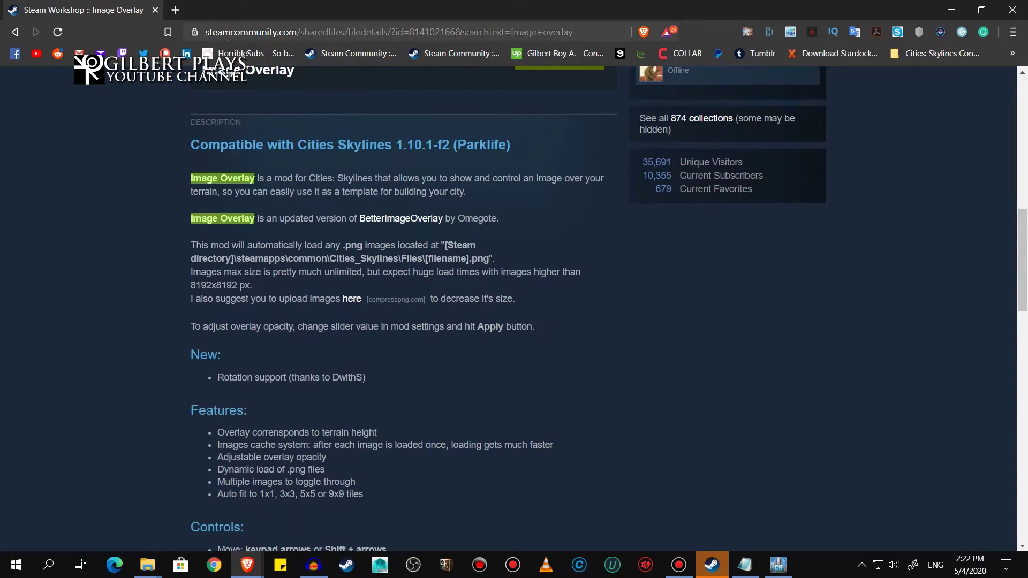
{"action": "scroll", "coordinate": [287, 367], "scroll_direction": "up", "scroll_amount": 3}
{"action": "scroll", "coordinate": [287, 365], "scroll_direction": "down", "scroll_amount": 7}
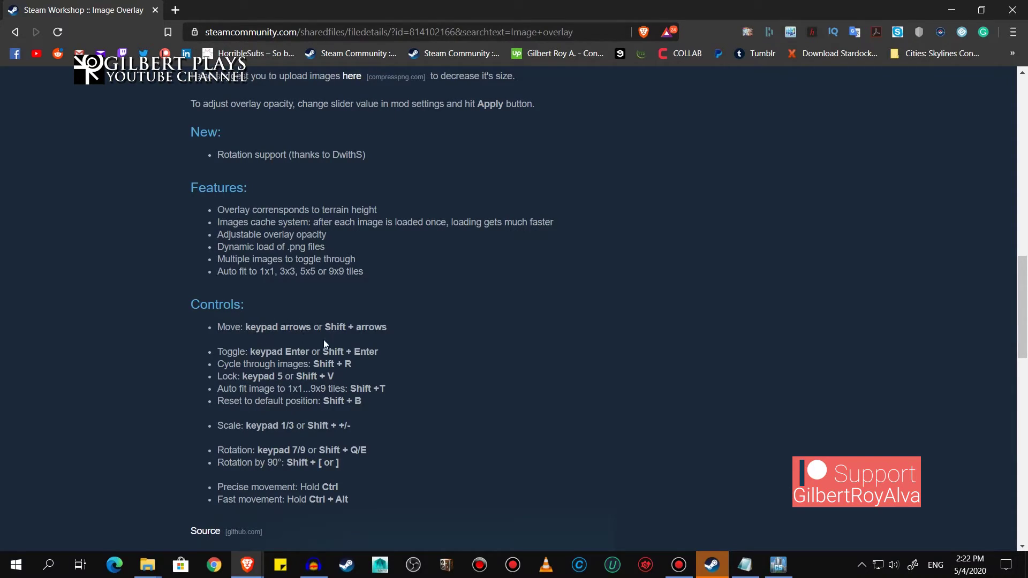
{"action": "scroll", "coordinate": [300, 391], "scroll_direction": "down", "scroll_amount": 1}
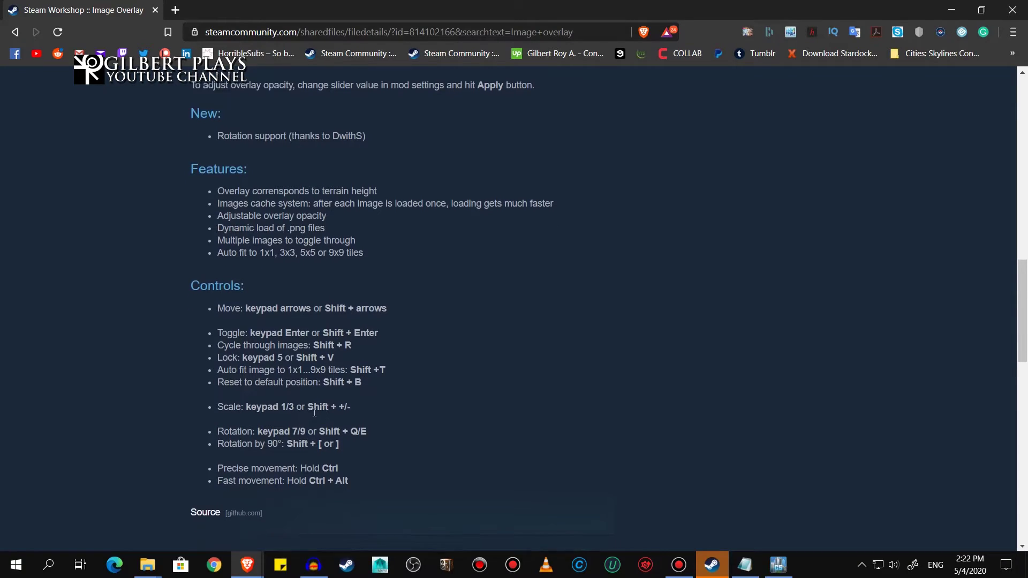
{"action": "scroll", "coordinate": [266, 336], "scroll_direction": "down", "scroll_amount": 1}
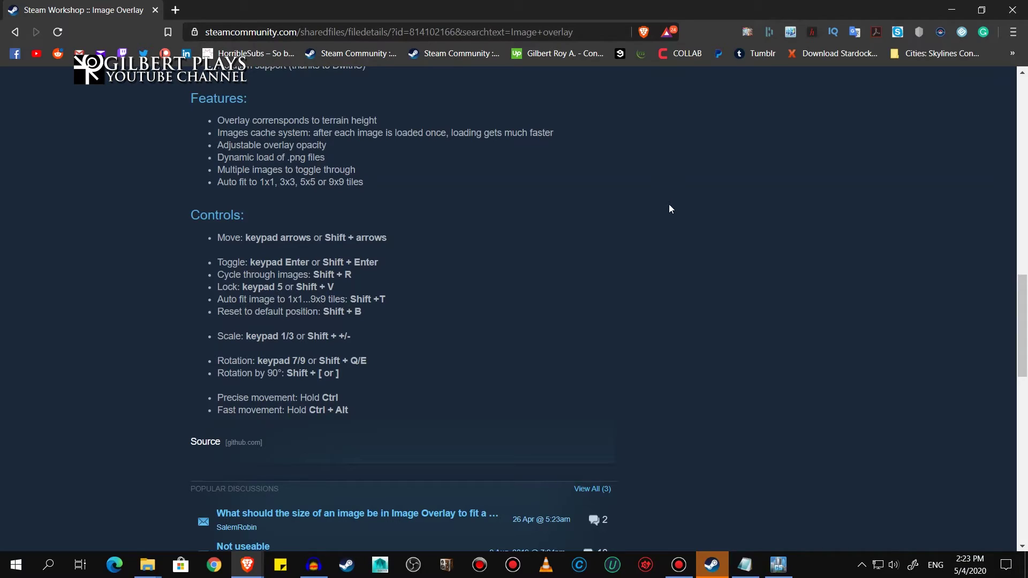
Return to the Cities: Skylines map editor and examine how the scaled map overlay sits on the terrain grid.
{"action": "left_click", "coordinate": [951, 10]}
{"action": "scroll", "coordinate": [516, 298], "scroll_direction": "up", "scroll_amount": 5}
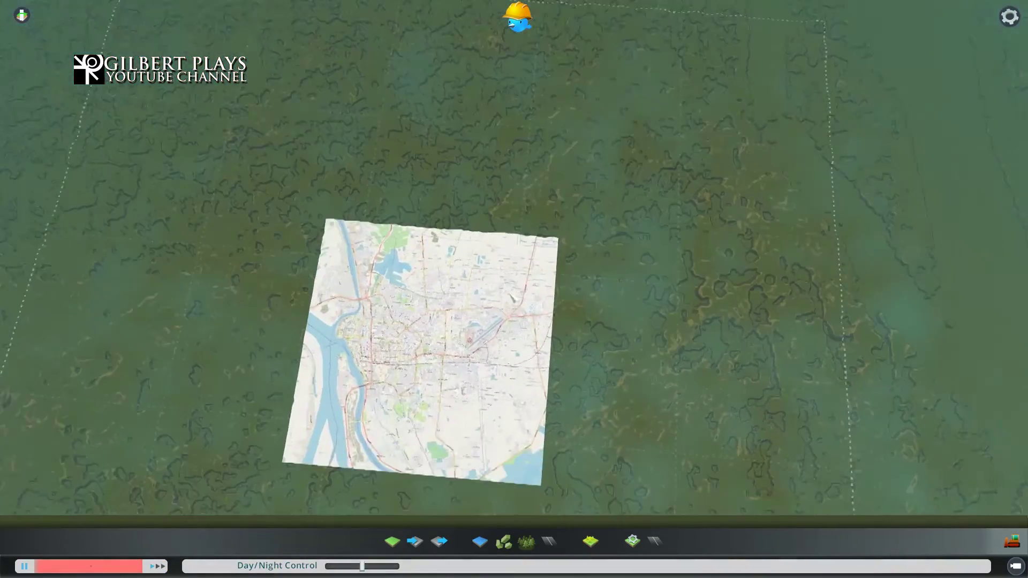
{"action": "scroll", "coordinate": [512, 293], "scroll_direction": "down", "scroll_amount": 5}
{"action": "scroll", "coordinate": [513, 295], "scroll_direction": "up", "scroll_amount": 3}
{"action": "scroll", "coordinate": [513, 295], "scroll_direction": "down", "scroll_amount": 3}
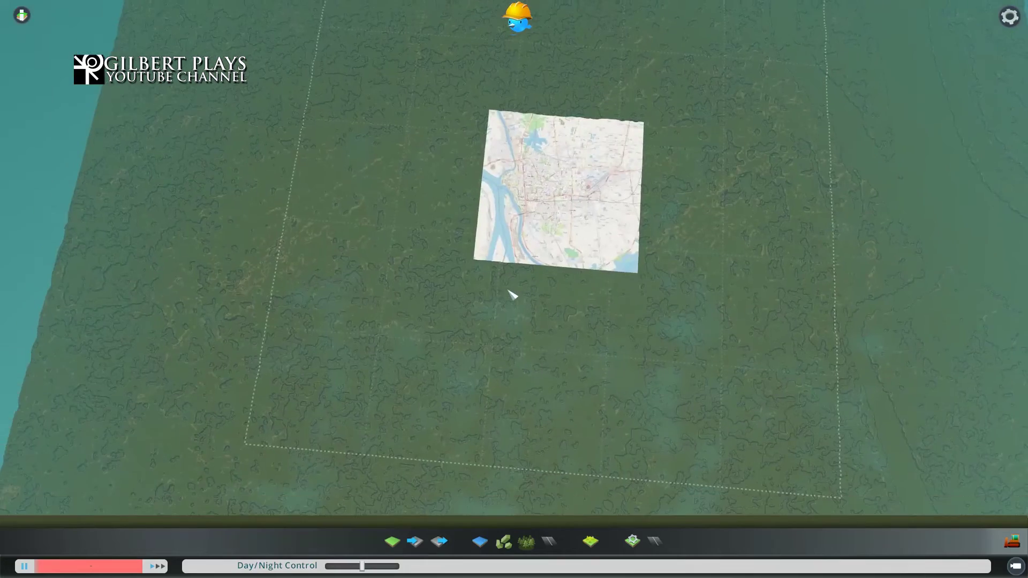
{"action": "scroll", "coordinate": [511, 294], "scroll_direction": "up", "scroll_amount": 2}
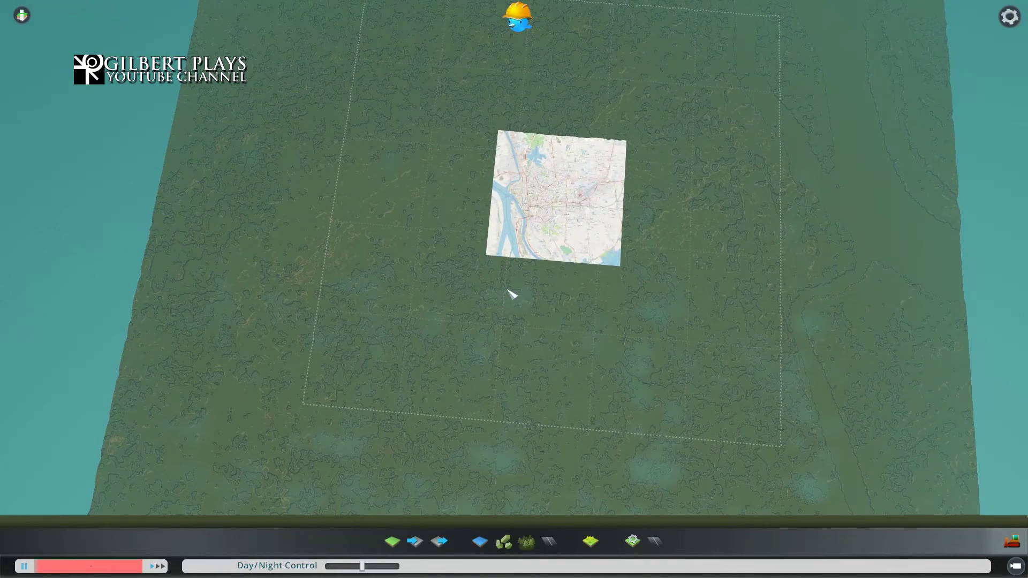
{"action": "key", "text": "d"}
{"action": "key", "text": "w"}
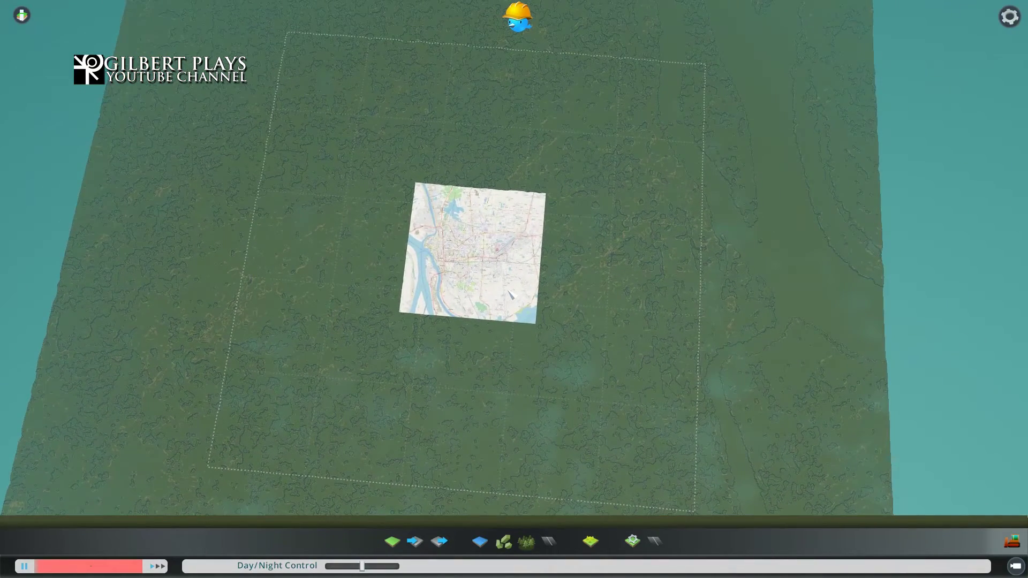
Enlarge the Phnom Penh map overlay past the dashed border until it covers the entire terrain edge to edge.
{"action": "key", "text": "b"}
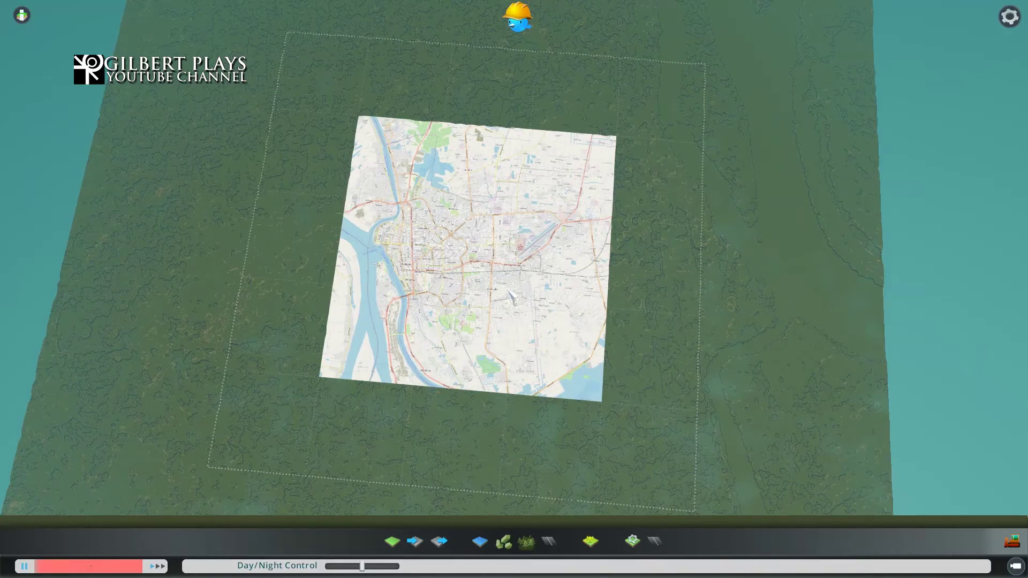
{"action": "key", "text": "b"}
{"action": "mouse_move", "coordinate": [509, 291]}
{"action": "left_mouse_down"}
{"action": "mouse_move", "coordinate": [439, 291]}
{"action": "mouse_move", "coordinate": [516, 286]}
{"action": "left_mouse_up"}
{"action": "scroll", "coordinate": [518, 290], "scroll_direction": "down", "scroll_amount": 2}
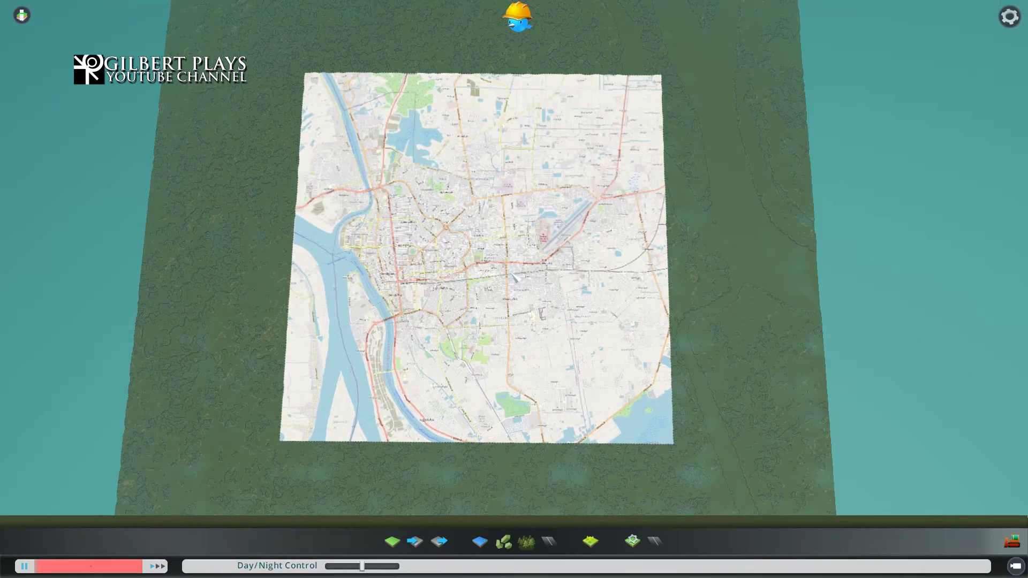
{"action": "key", "text": "plus"}
{"action": "key", "text": "plus"}
{"action": "key", "text": "plus"}
{"action": "key", "text": "plus"}
{"action": "key", "text": "plus"}
{"action": "key", "text": "plus"}
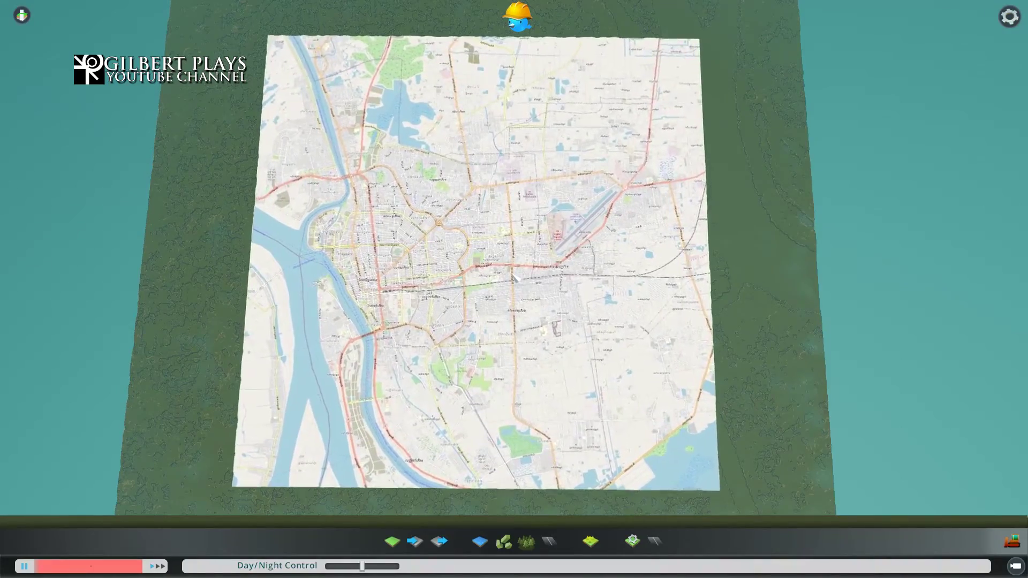
{"action": "key", "text": "plus"}
{"action": "key", "text": "plus"}
{"action": "key", "text": "plus"}
{"action": "key", "text": "plus"}
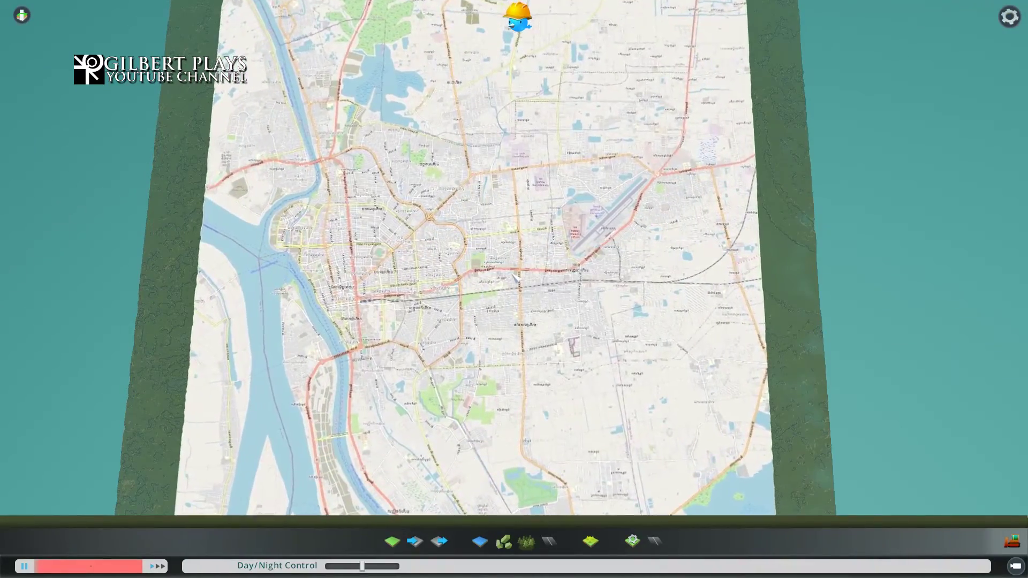
{"action": "key", "text": "plus"}
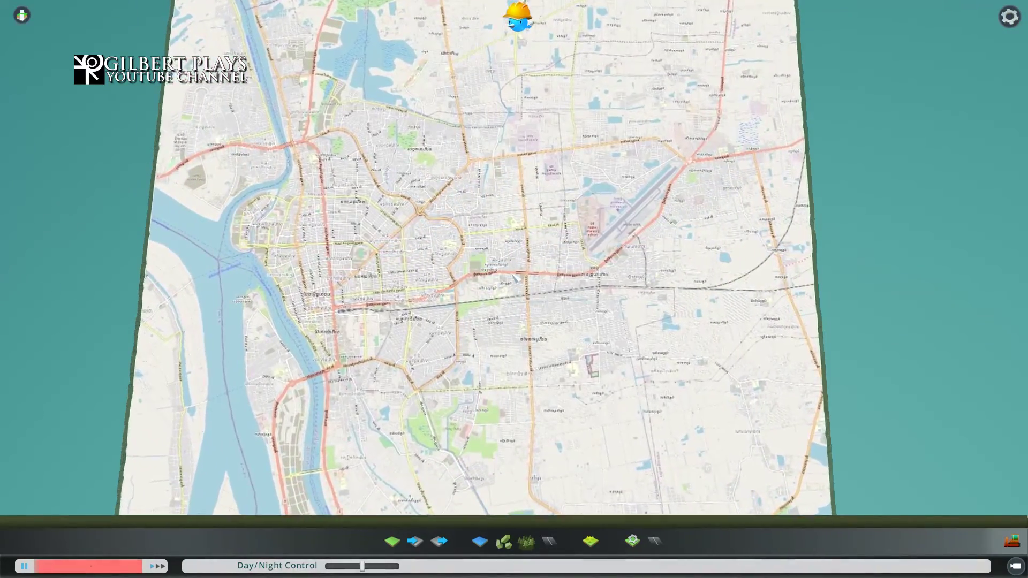
Try turning the map overlay in 90° increments through a full rotation.
{"action": "key", "text": "w"}
{"action": "key", "text": "s"}
{"action": "key", "text": "q"}
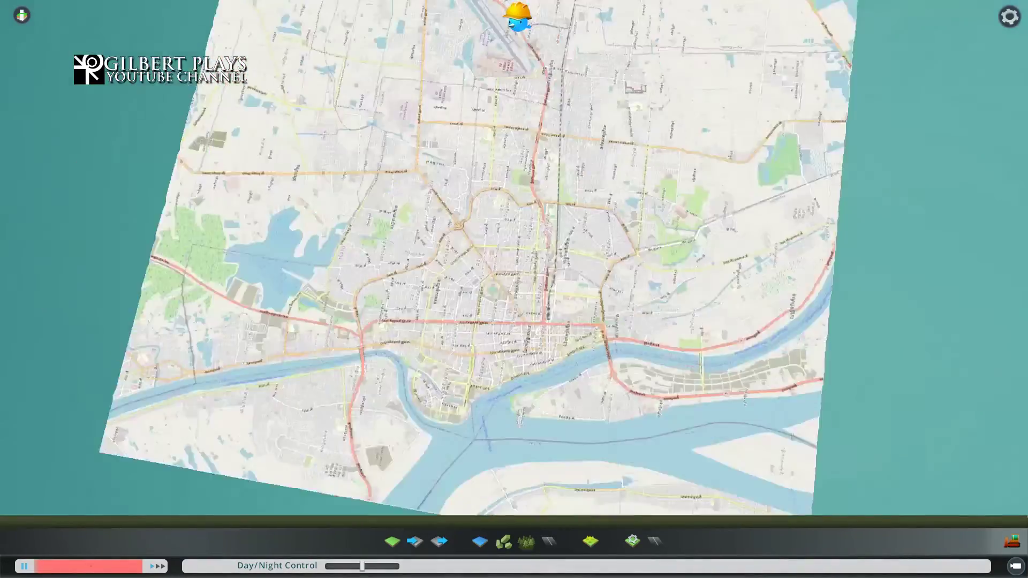
{"action": "key", "text": "e"}
{"action": "key", "text": "bracketright"}
{"action": "key", "text": "bracketright"}
{"action": "key", "text": "bracketright"}
{"action": "key", "text": "bracketright"}
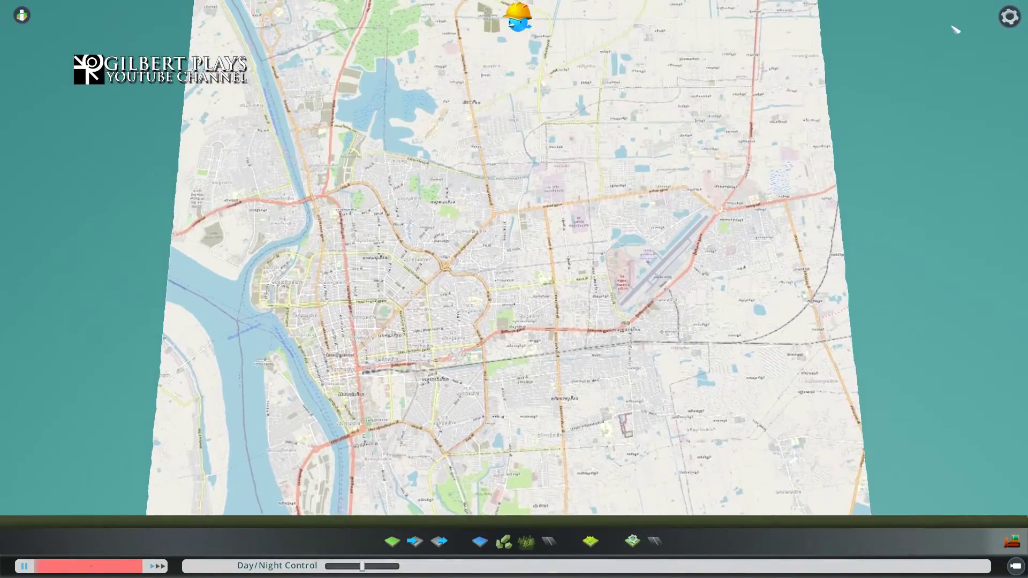
Adjust the Overlay Alpha in the Image Overlay mod options so the map becomes semi-transparent over the terrain.
{"action": "key", "text": "Escape"}
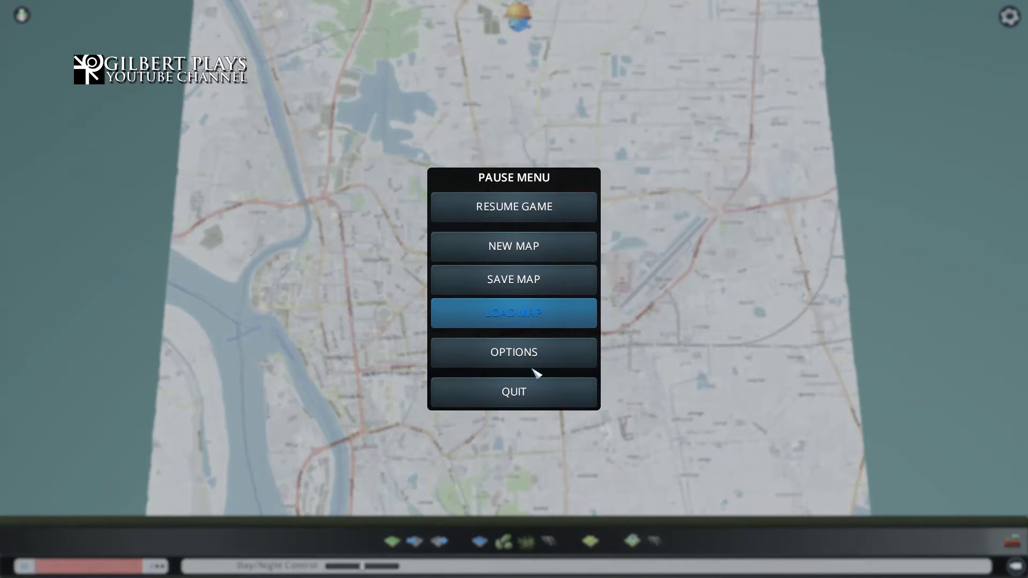
{"action": "left_click", "coordinate": [539, 360]}
{"action": "left_click", "coordinate": [289, 228]}
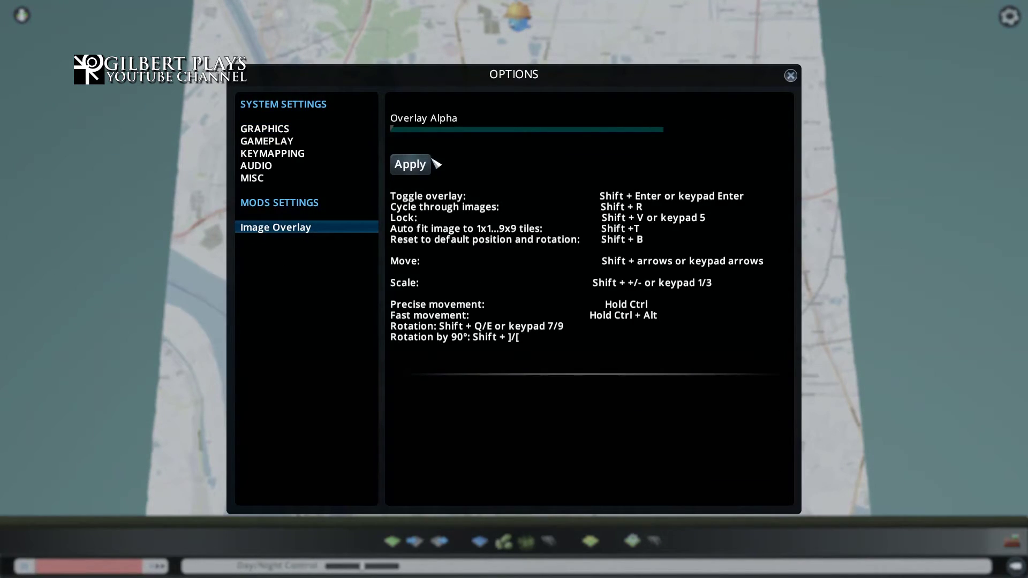
{"action": "left_click", "coordinate": [562, 131]}
{"action": "key", "text": "Escape"}
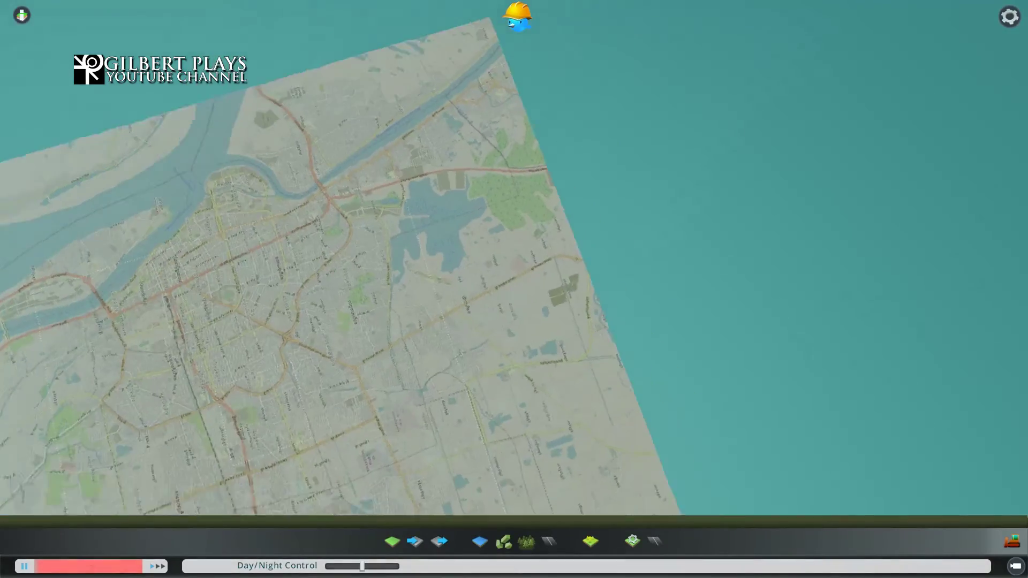
Rotate the map overlay by 180° in 90° increments so its rivers lie on the same side as the terrain's riverbeds.
{"action": "key", "text": "s"}
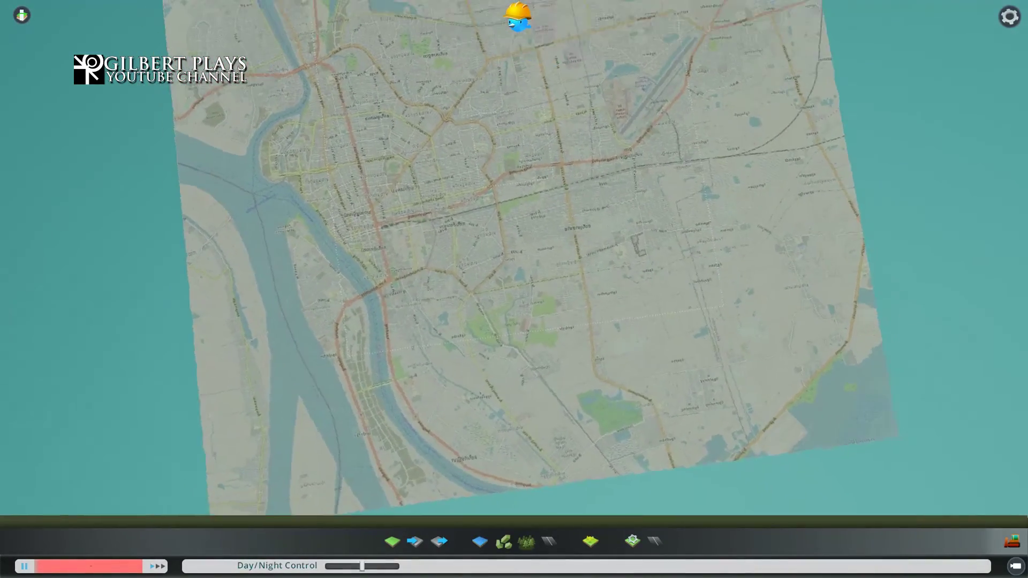
{"action": "key", "text": "w"}
{"action": "scroll", "coordinate": [518, 294], "scroll_direction": "up", "scroll_amount": 2}
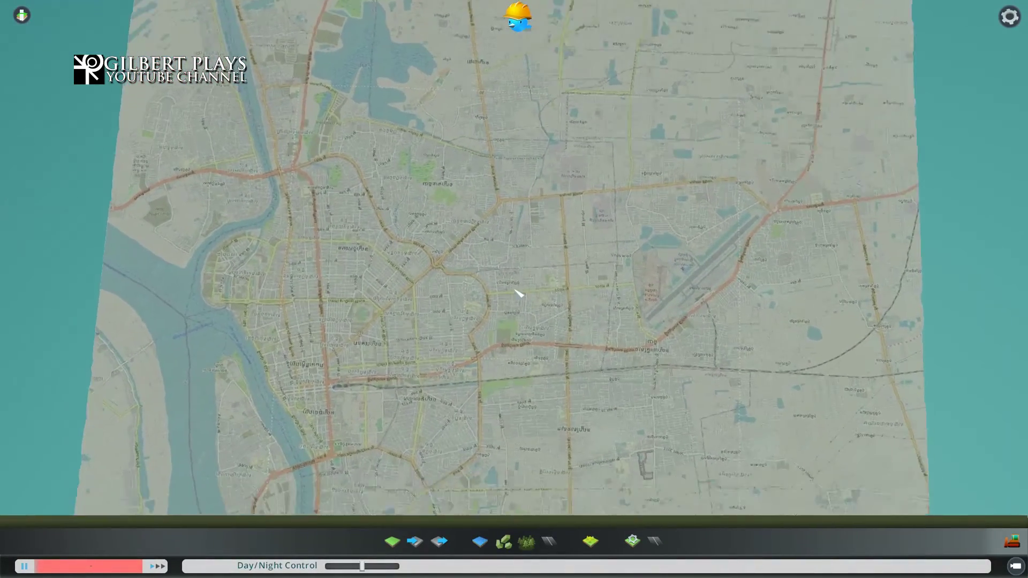
{"action": "scroll", "coordinate": [514, 294], "scroll_direction": "down", "scroll_amount": 3}
{"action": "scroll", "coordinate": [515, 296], "scroll_direction": "up", "scroll_amount": 5}
{"action": "scroll", "coordinate": [515, 294], "scroll_direction": "down", "scroll_amount": 4}
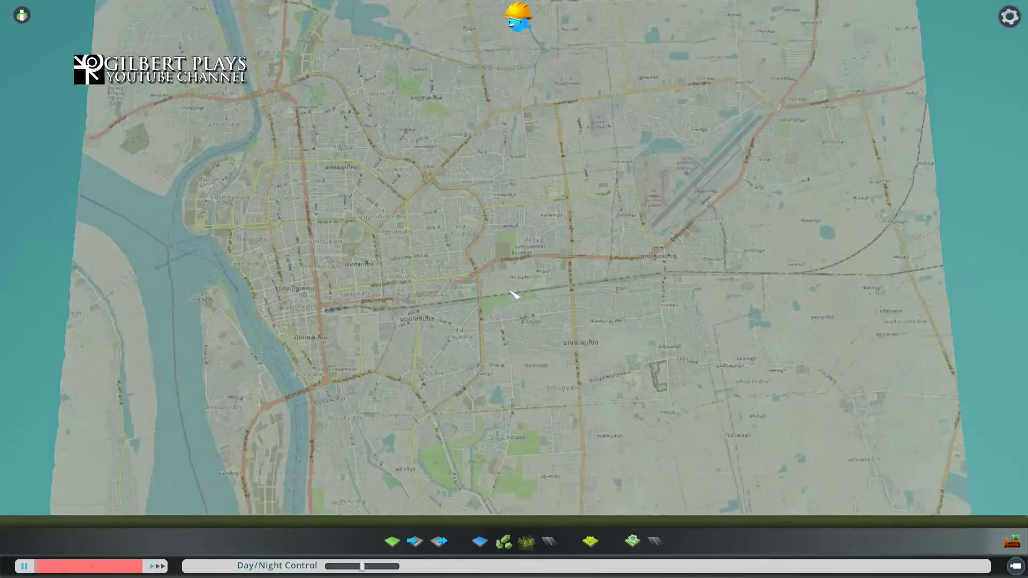
{"action": "scroll", "coordinate": [513, 295], "scroll_direction": "down", "scroll_amount": 2}
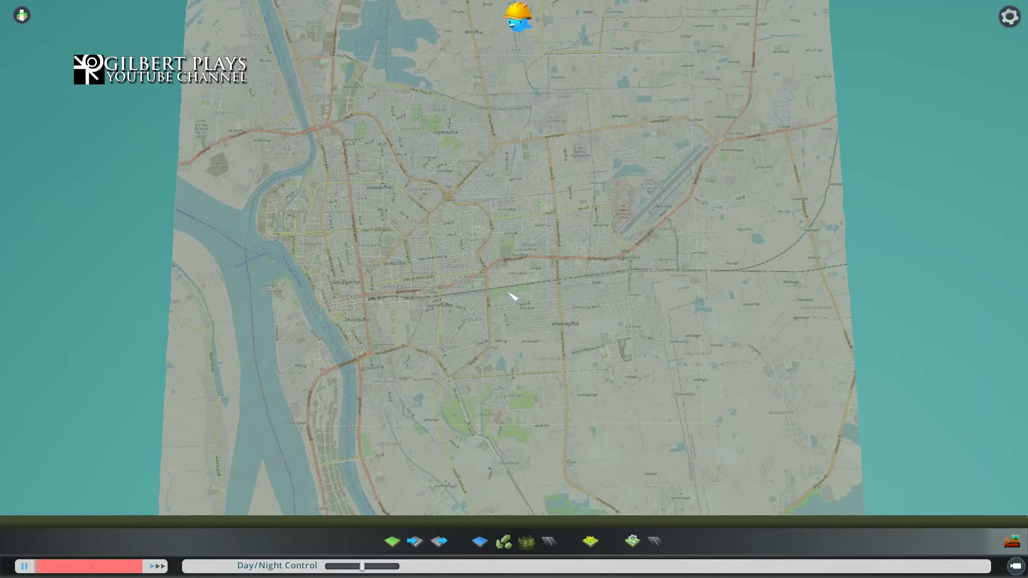
{"action": "key", "text": "q"}
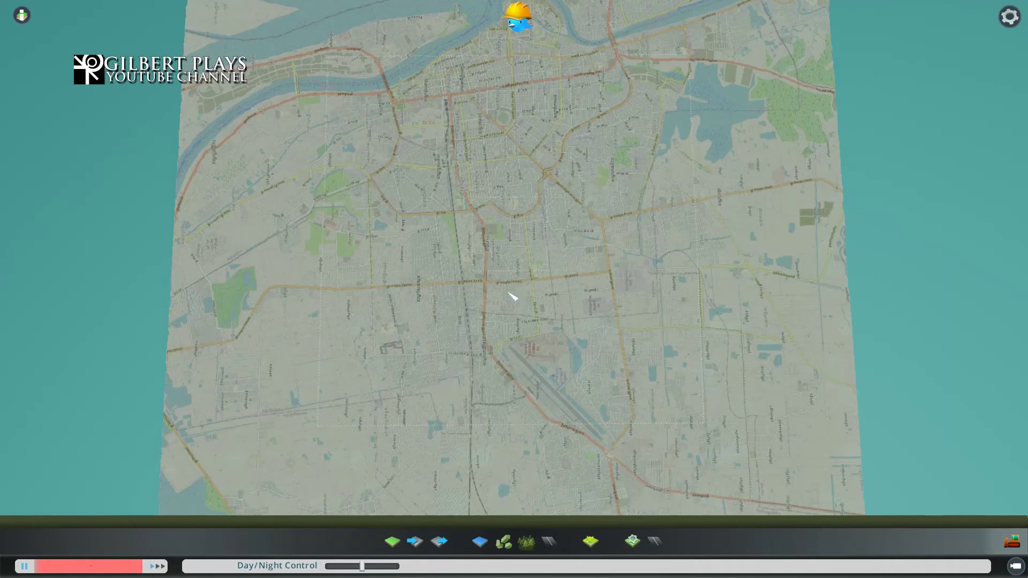
{"action": "key", "text": "w"}
{"action": "scroll", "coordinate": [514, 294], "scroll_direction": "up", "scroll_amount": 4}
{"action": "scroll", "coordinate": [503, 300], "scroll_direction": "up", "scroll_amount": 5}
{"action": "key", "text": "w"}
{"action": "key", "text": "d"}
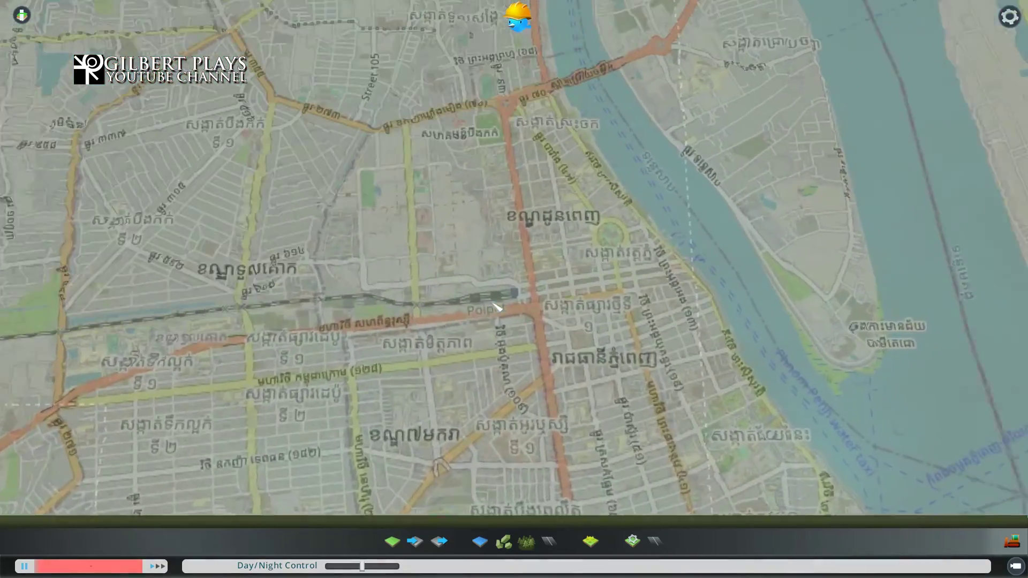
Lower the Overlay Alpha further in the Image Overlay mod options, apply it, and close the options.
{"action": "scroll", "coordinate": [493, 301], "scroll_direction": "down", "scroll_amount": 4}
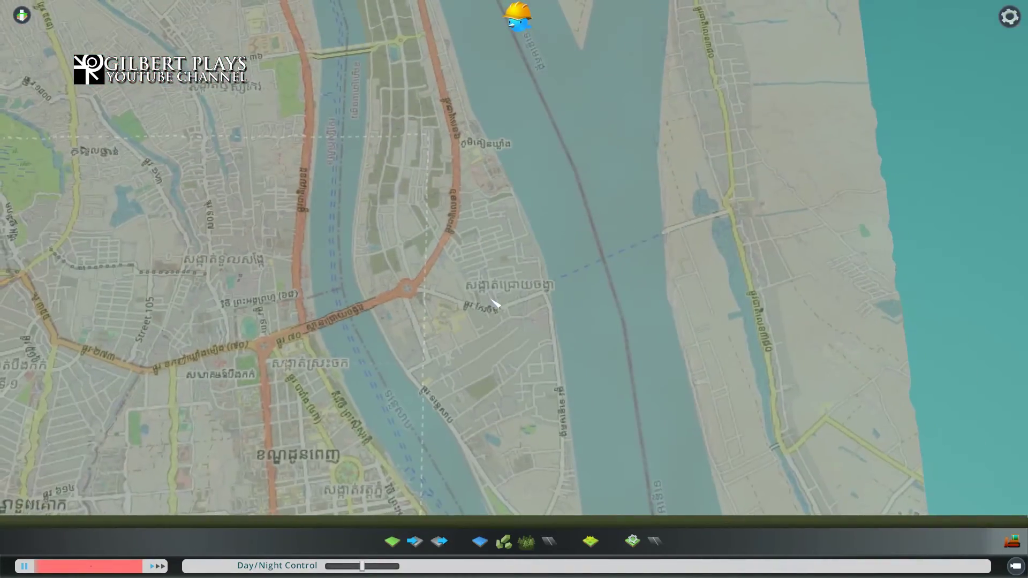
{"action": "scroll", "coordinate": [496, 305], "scroll_direction": "up", "scroll_amount": 5}
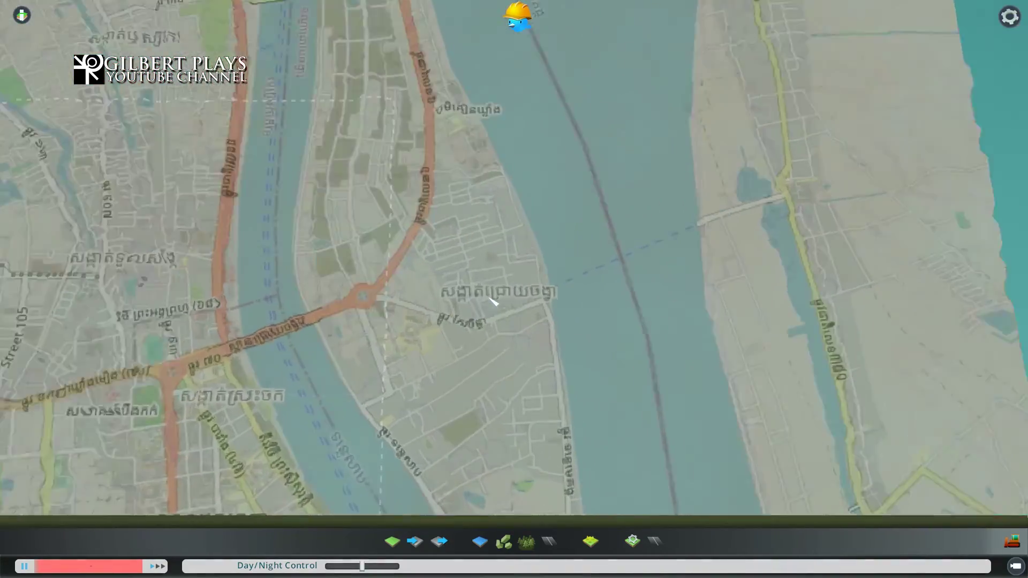
{"action": "key", "text": "w"}
{"action": "key", "text": "d"}
{"action": "scroll", "coordinate": [494, 303], "scroll_direction": "down", "scroll_amount": 4}
{"action": "key", "text": "a"}
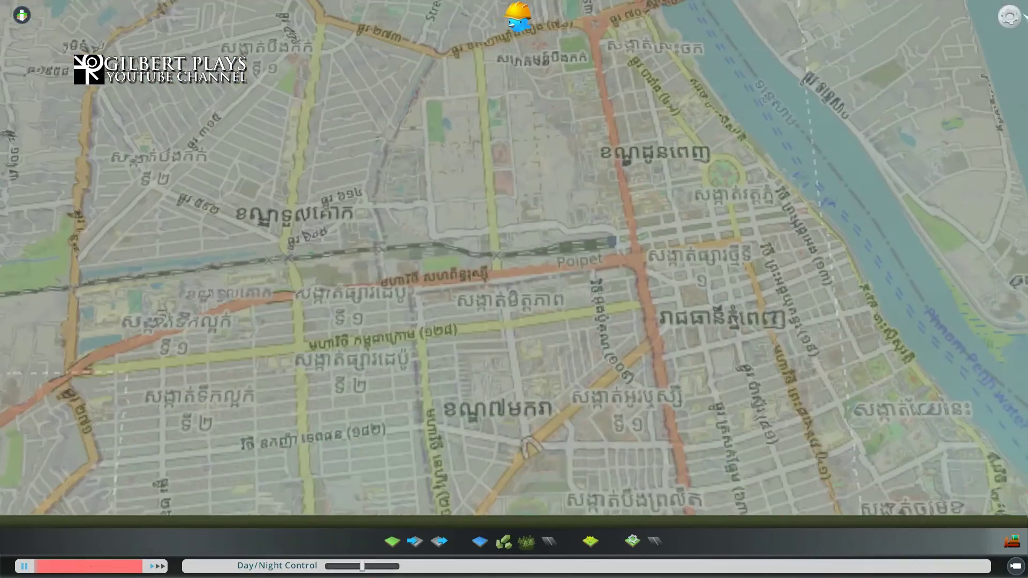
{"action": "key", "text": "Escape"}
{"action": "left_click", "coordinate": [517, 351]}
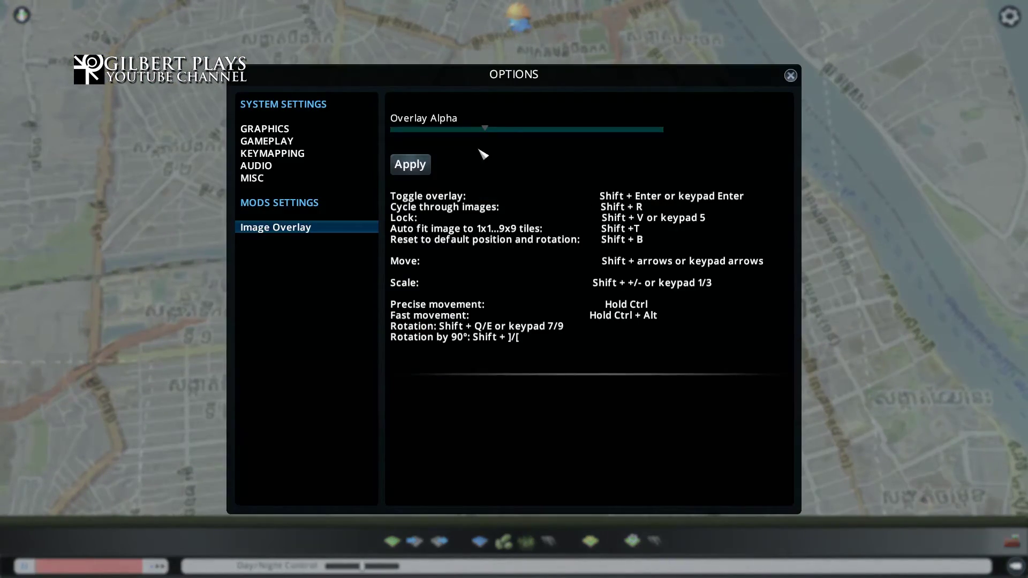
{"action": "left_click", "coordinate": [428, 165]}
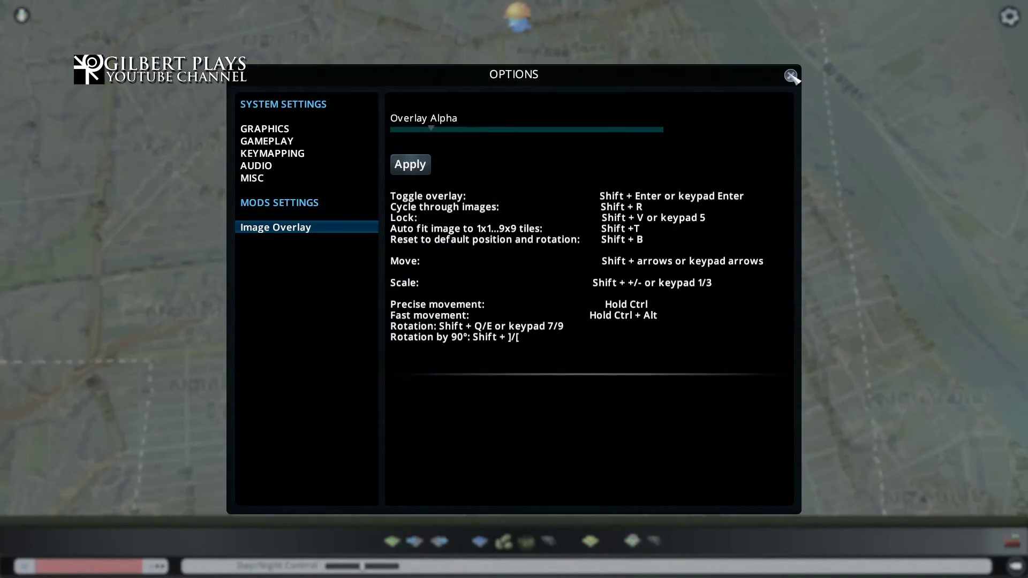
{"action": "left_click", "coordinate": [792, 76]}
Examine how the overlay's rivers, roads and outer edges line up with the terrain relief across the whole map.
{"action": "scroll", "coordinate": [505, 309], "scroll_direction": "up", "scroll_amount": 5}
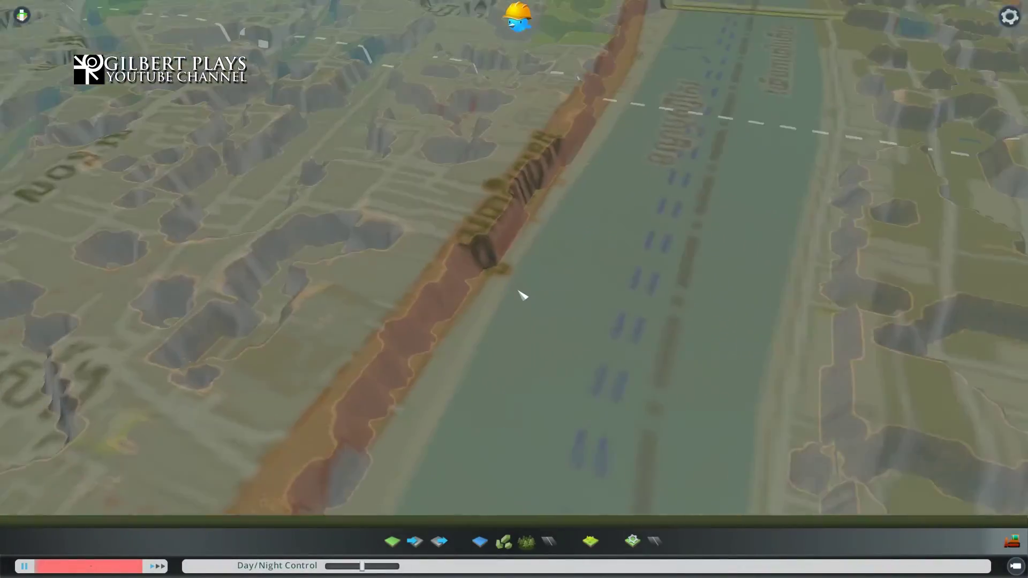
{"action": "scroll", "coordinate": [519, 292], "scroll_direction": "down", "scroll_amount": 5}
{"action": "key", "text": "a"}
{"action": "key", "text": "w"}
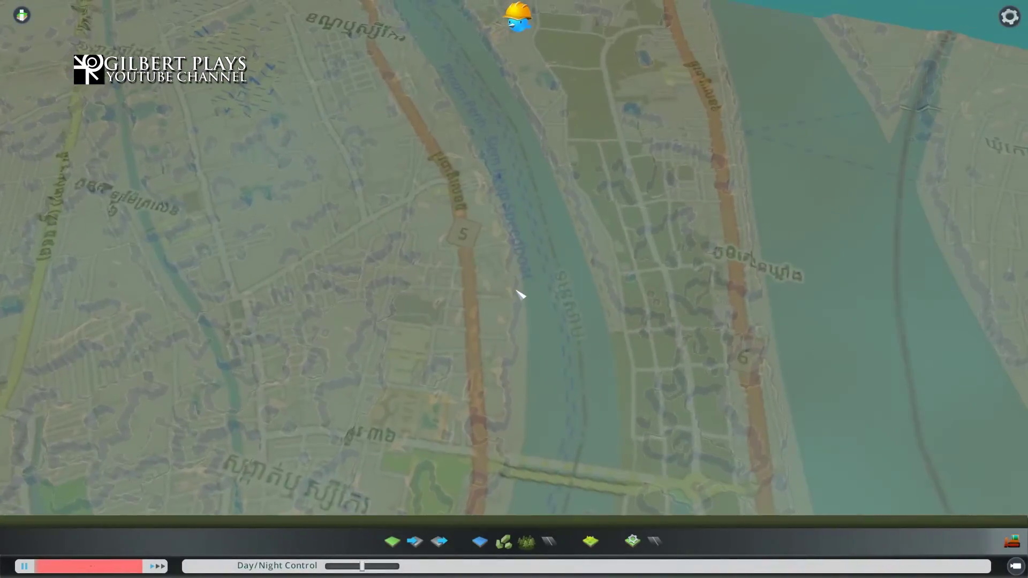
{"action": "scroll", "coordinate": [519, 293], "scroll_direction": "down", "scroll_amount": 3}
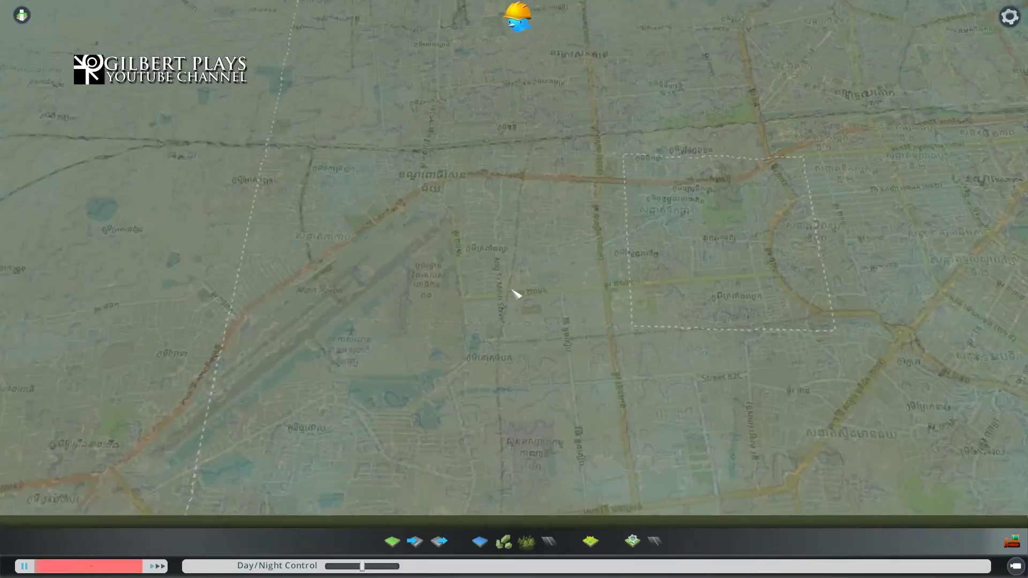
{"action": "key", "text": "s"}
{"action": "key", "text": "a"}
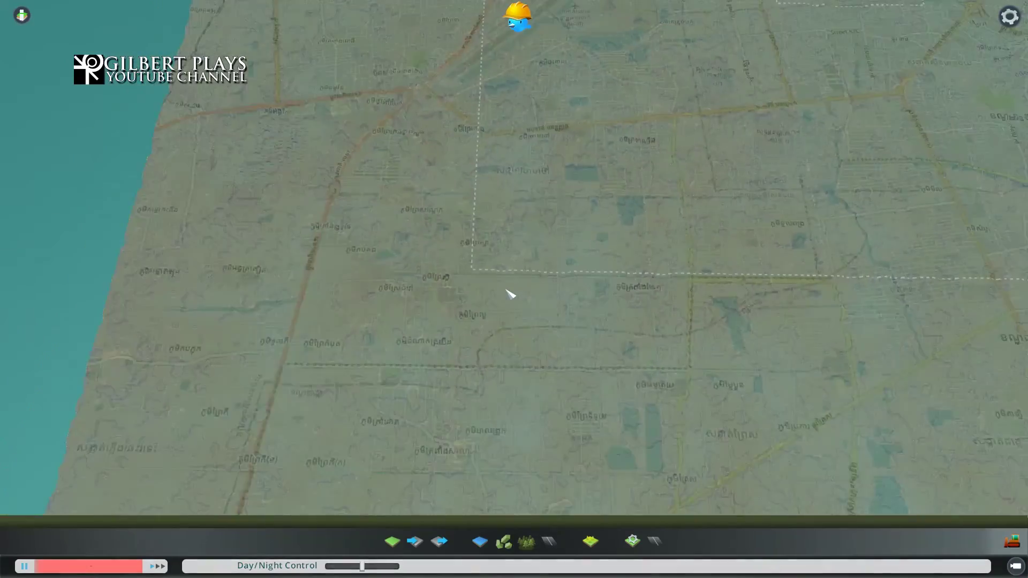
{"action": "key", "text": "d"}
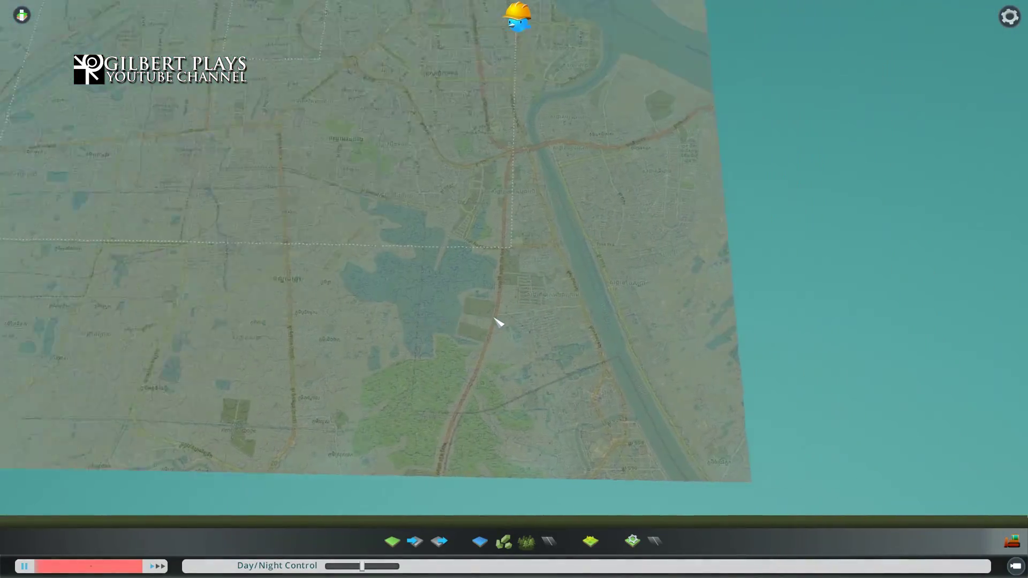
{"action": "scroll", "coordinate": [499, 323], "scroll_direction": "up", "scroll_amount": 4}
{"action": "key", "text": "w"}
{"action": "scroll", "coordinate": [498, 320], "scroll_direction": "down", "scroll_amount": 6}
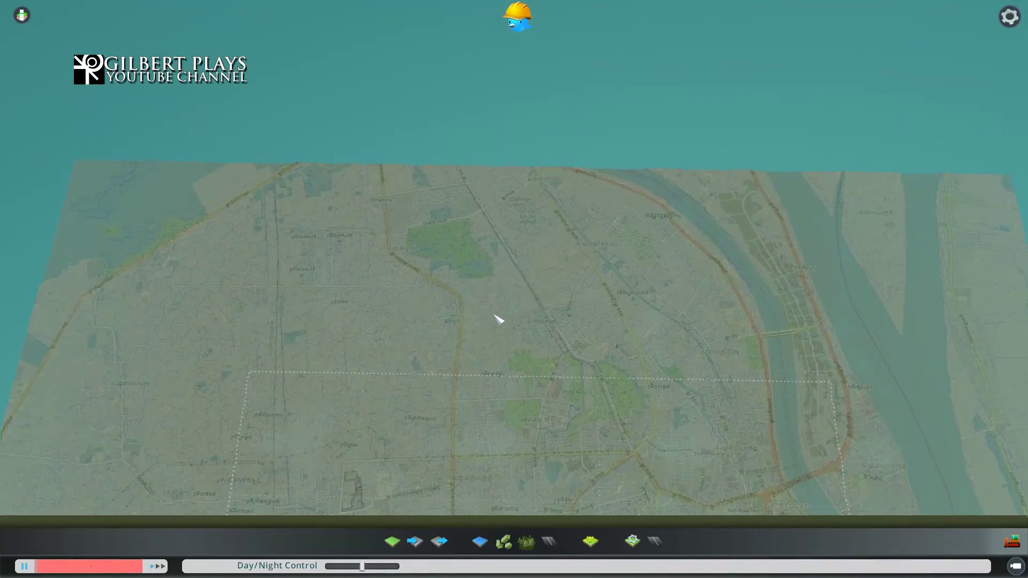
{"action": "key", "text": "s"}
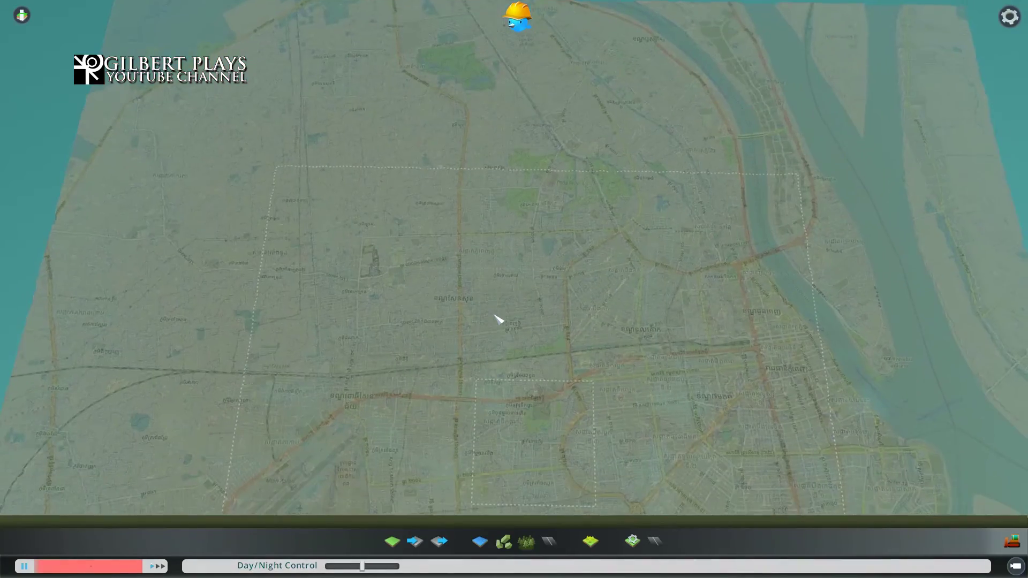
{"action": "key", "text": "shift+Return"}
{"action": "key", "text": "s"}
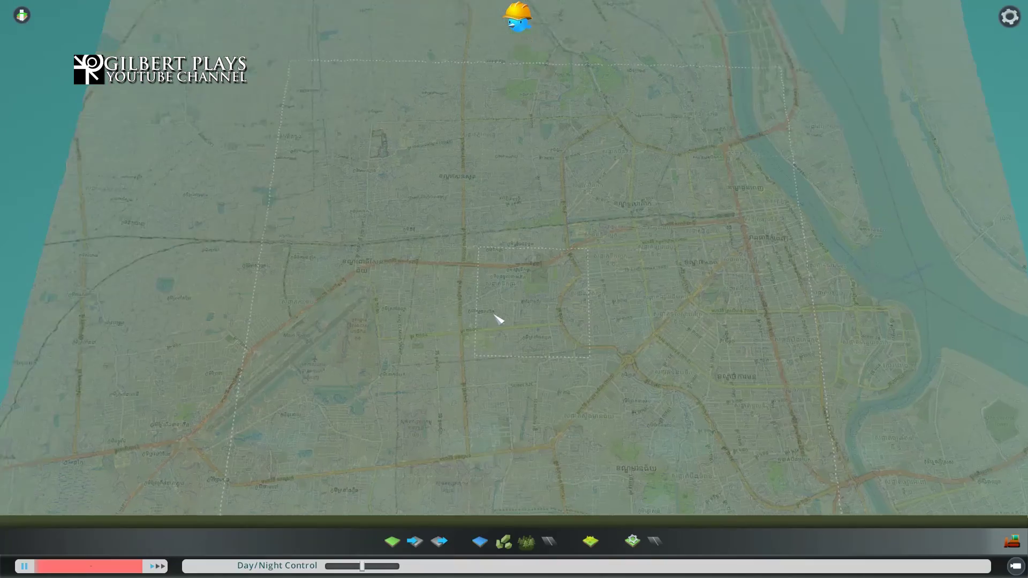
{"action": "key", "text": "w"}
{"action": "key", "text": "s"}
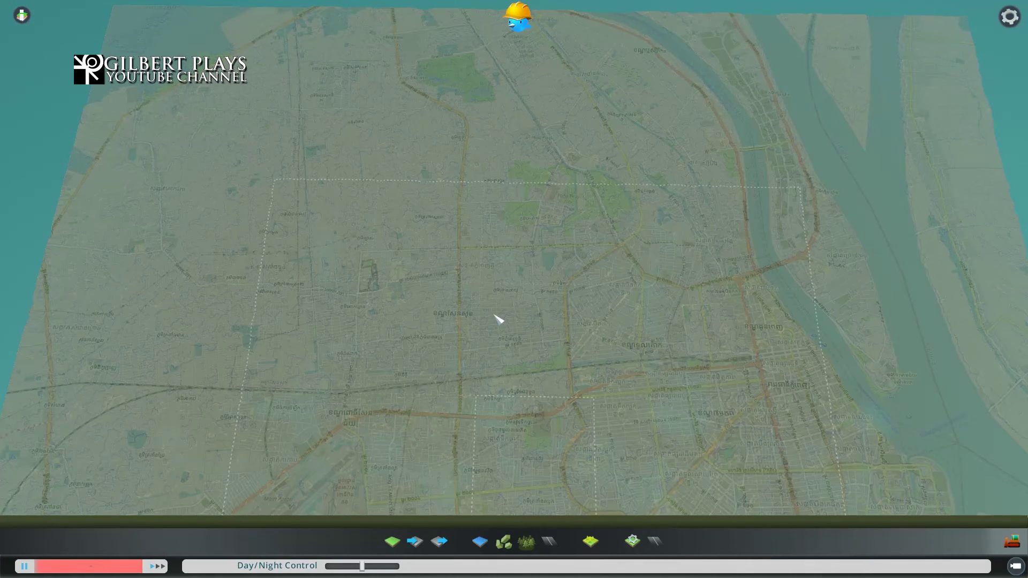
Select the terrain Level Tool and set its brush size to 244 for work along the city riverfront.
{"action": "left_click", "coordinate": [392, 542]}
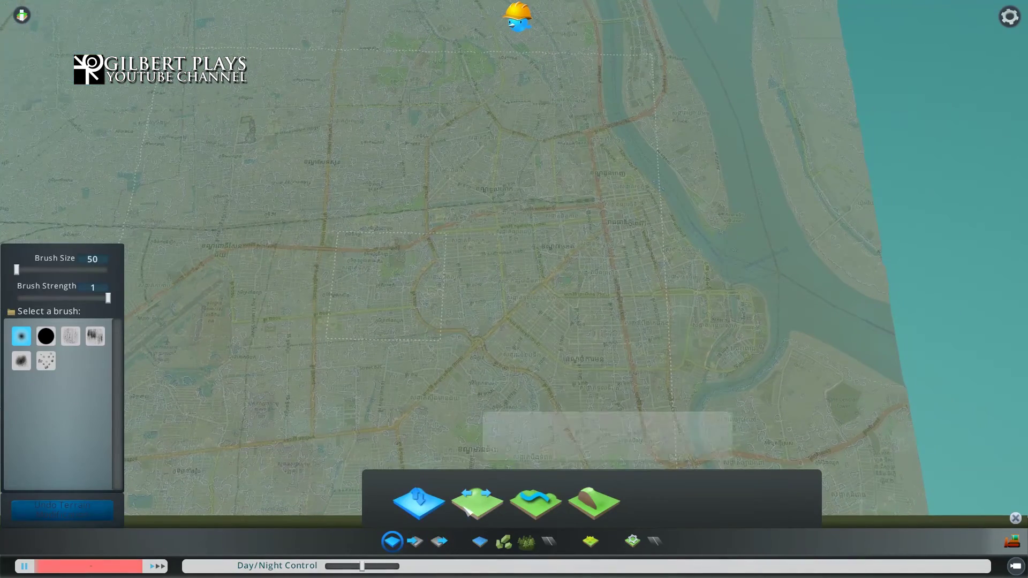
{"action": "left_click", "coordinate": [469, 509]}
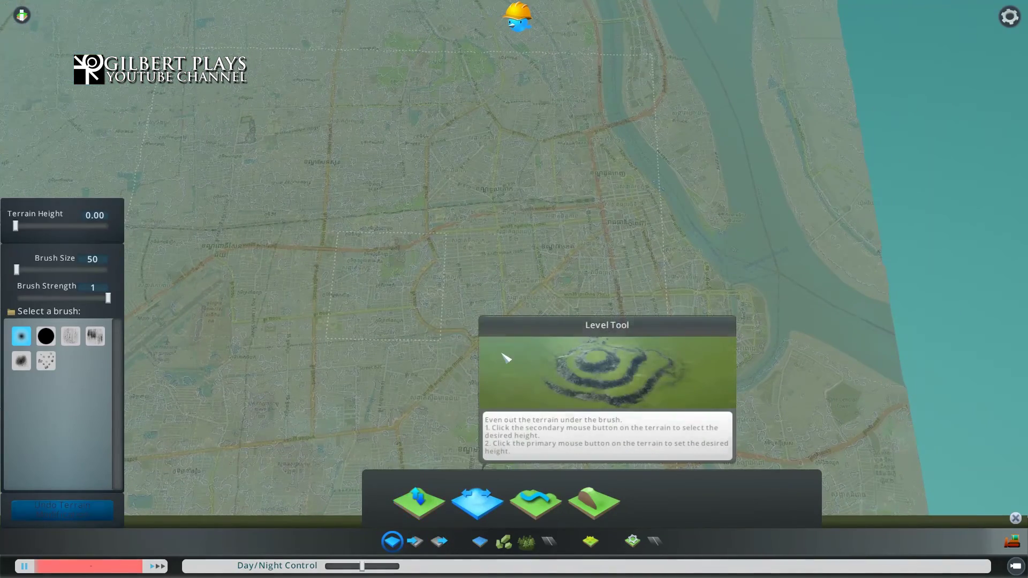
{"action": "scroll", "coordinate": [425, 301], "scroll_direction": "up", "scroll_amount": 5}
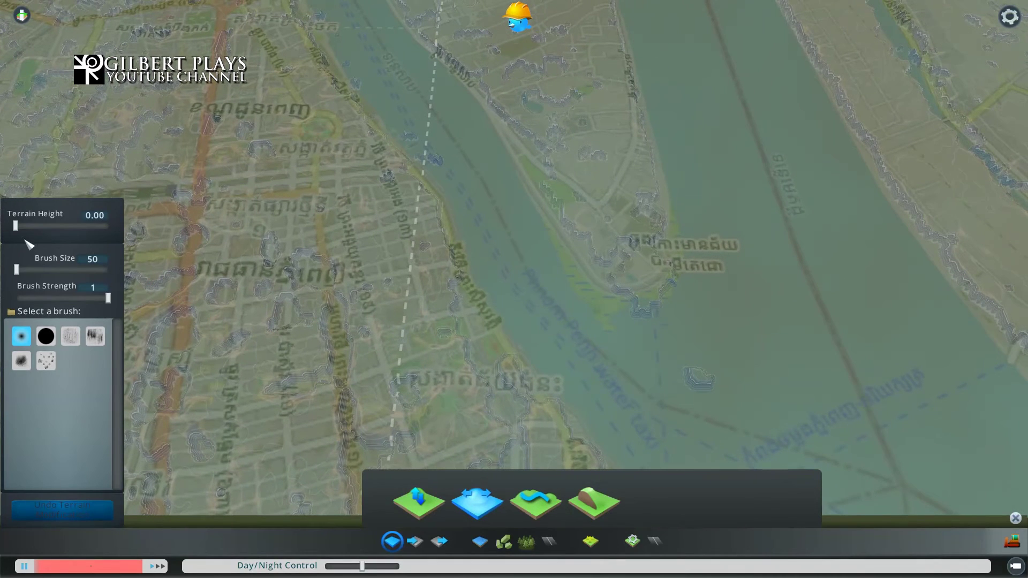
{"action": "left_click", "coordinate": [45, 271]}
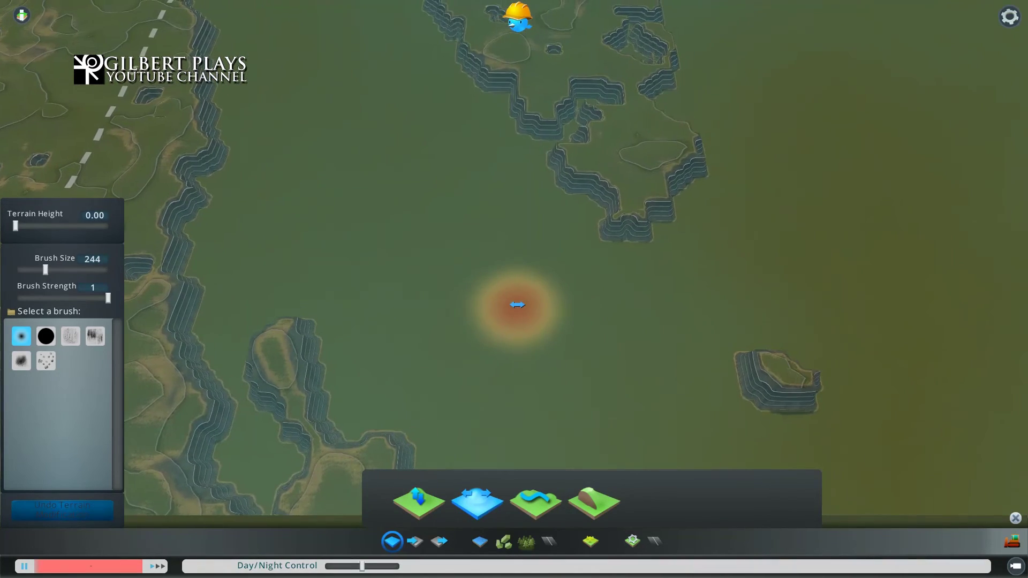
{"action": "scroll", "coordinate": [518, 305], "scroll_direction": "down", "scroll_amount": 3}
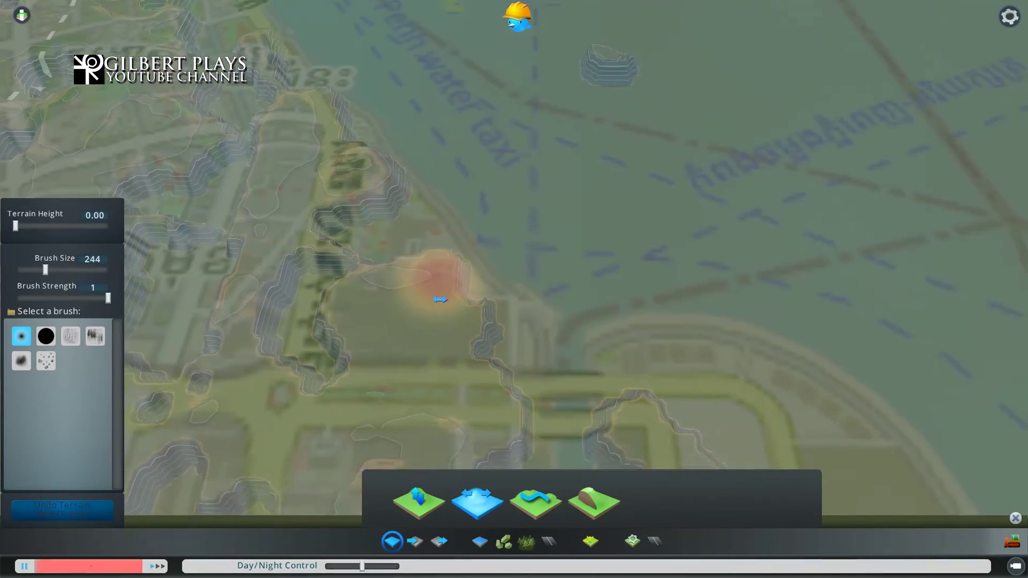
{"action": "scroll", "coordinate": [431, 297], "scroll_direction": "down", "scroll_amount": 3}
{"action": "key", "text": "d"}
{"action": "key", "text": "a"}
{"action": "key", "text": "s"}
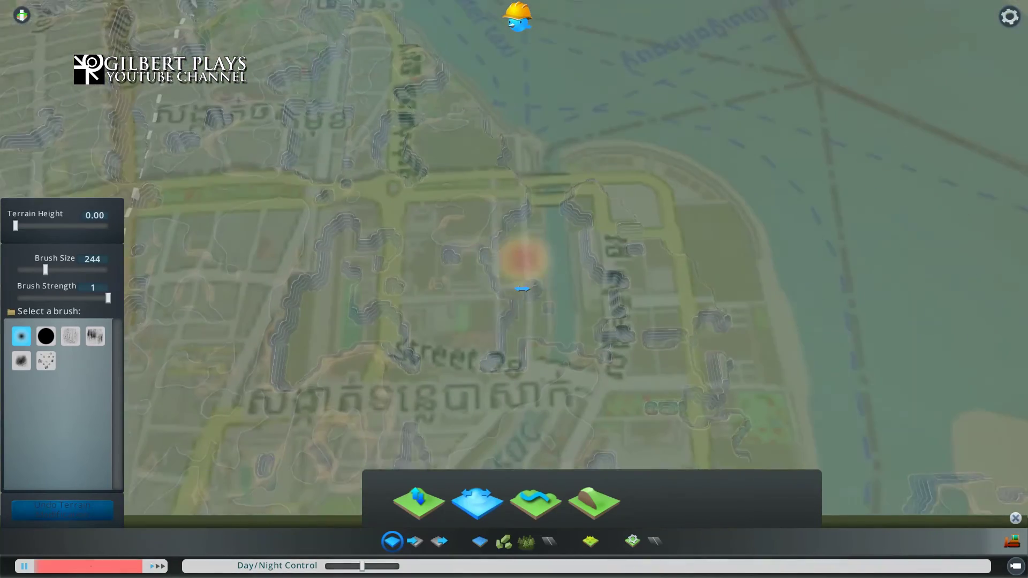